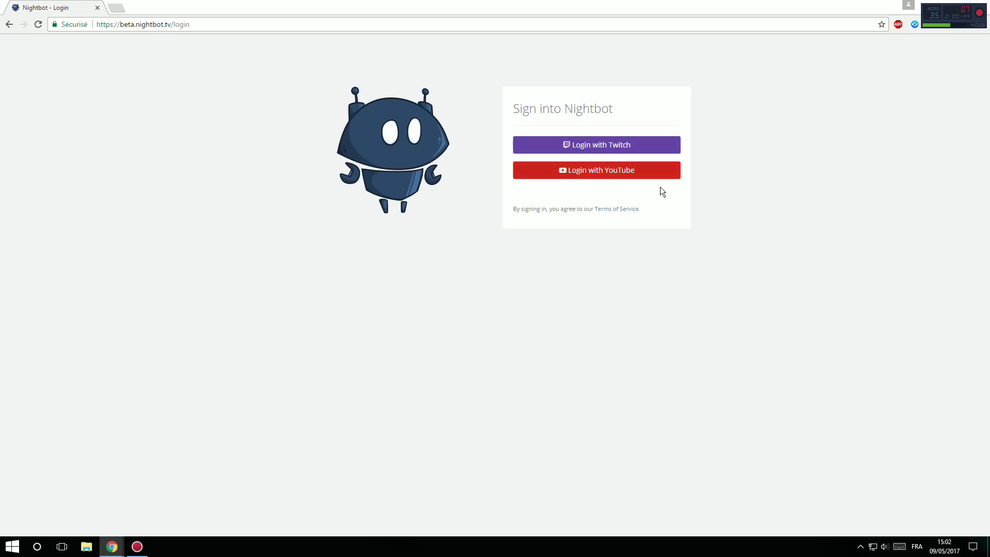
# Step: Sign into Nightbot with YouTube using the TUTOs informatiques channel account and authorise the requested offline access
pyautogui.click(609, 176)
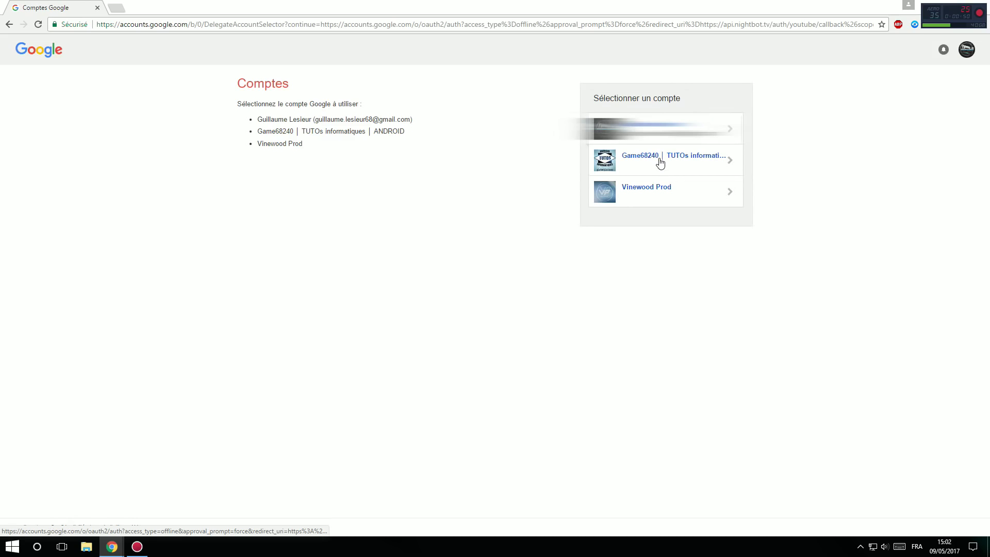
pyautogui.click(659, 159)
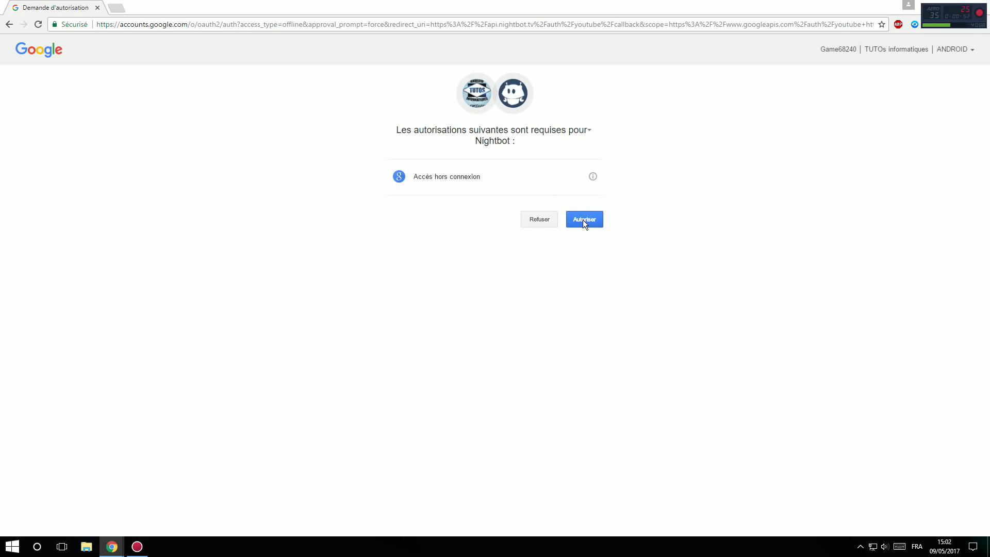
pyautogui.click(583, 220)
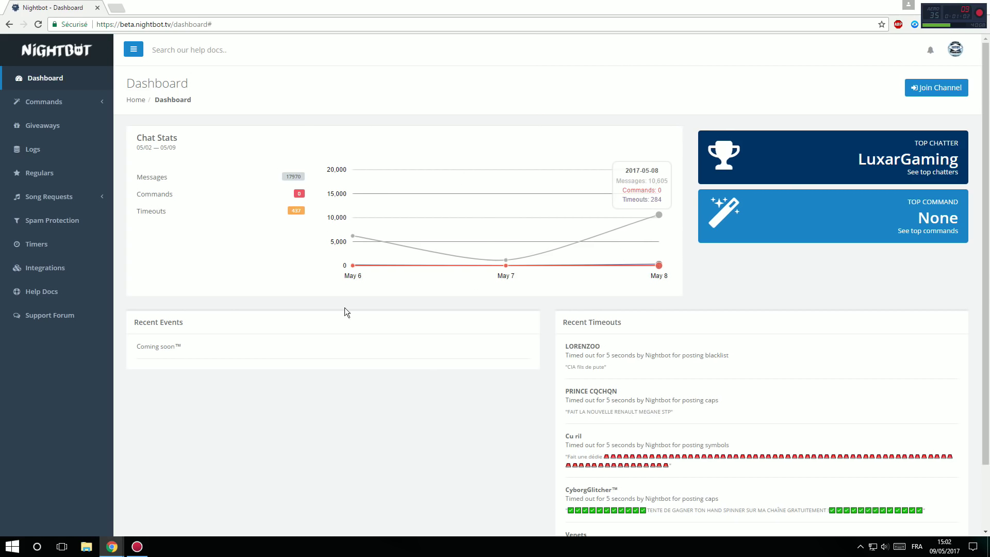
# Step: Look over the dashboard's chat statistics and recent timeouts, and view the list of top chatters
pyautogui.scroll(-1, 490, 503)
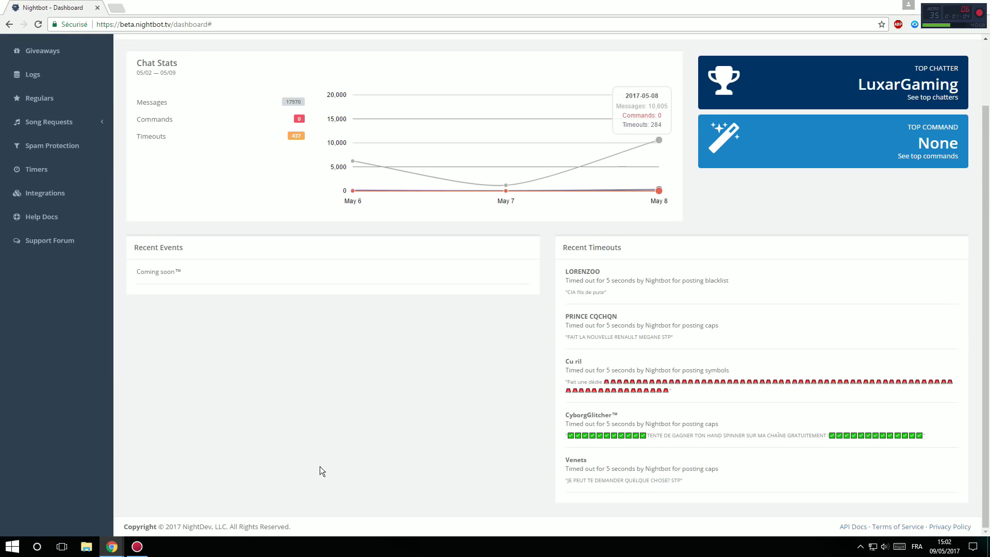
pyautogui.scroll(1, 304, 428)
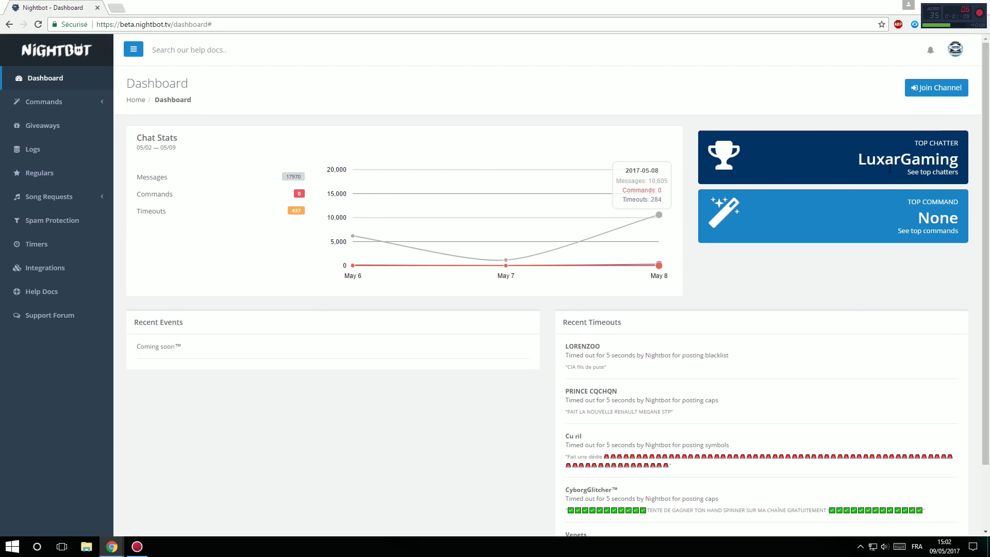
pyautogui.click(910, 176)
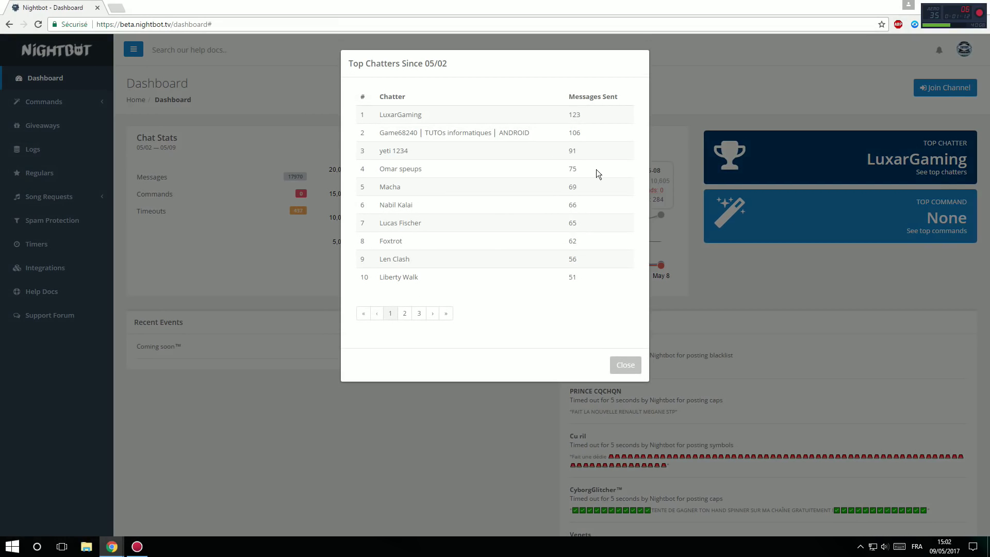
pyautogui.click(786, 281)
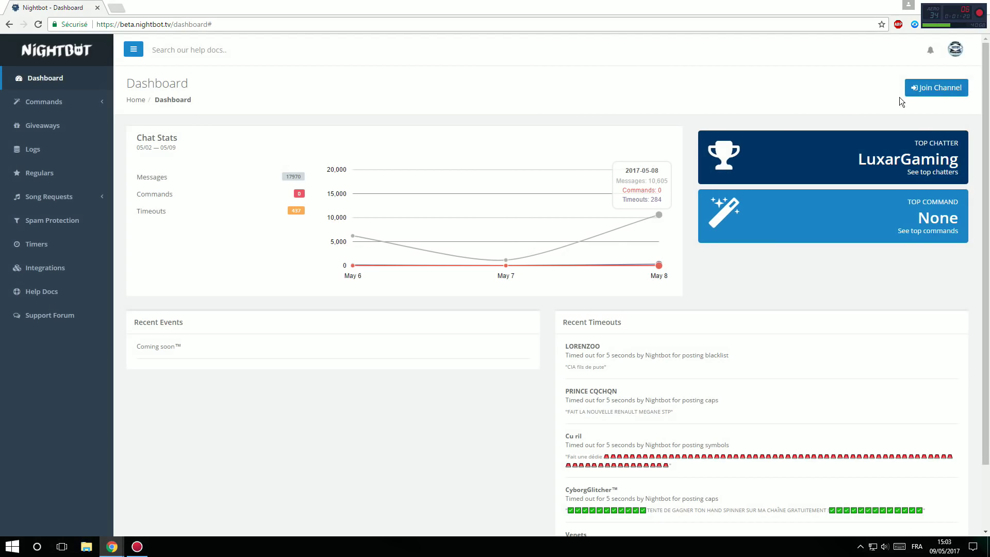
# Step: Have Nightbot join the channel and copy its YouTube channel URL from the moderator instructions
pyautogui.click(939, 93)
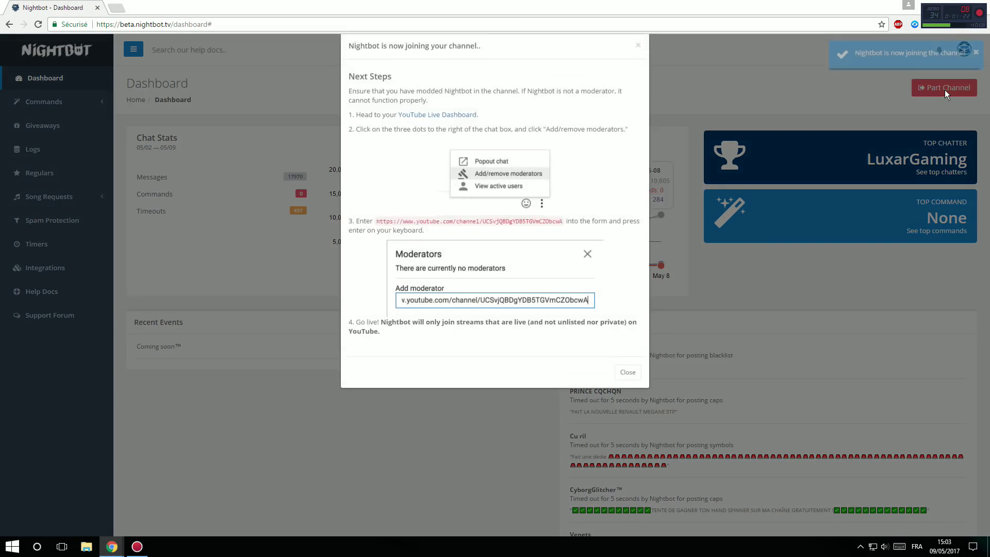
pyautogui.moveTo(563, 236); pyautogui.dragTo(380, 238)
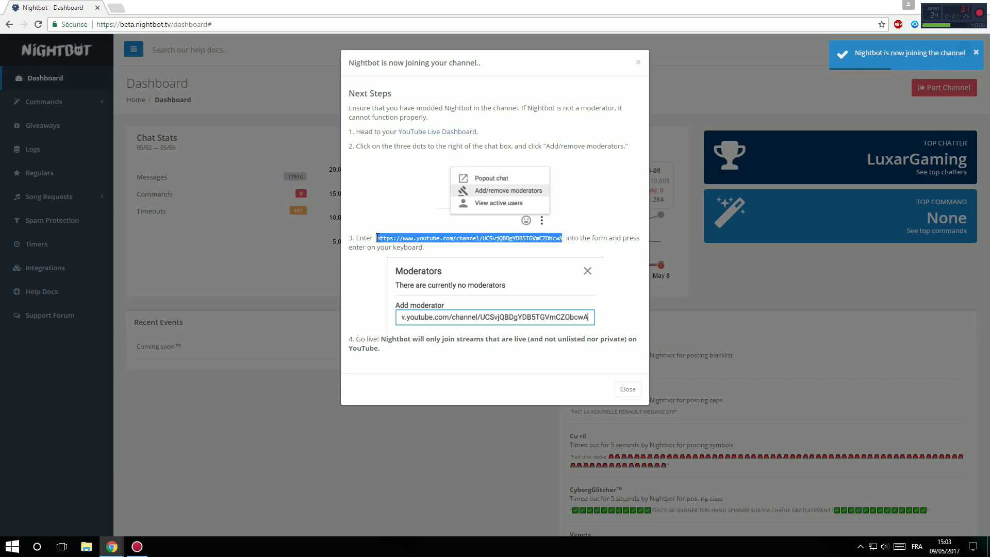
# Step: Go from the YouTube Live Dashboard to the live chat's moderator settings and enter Nightbot's copied channel URL as a new moderator
pyautogui.middleClick(422, 133)
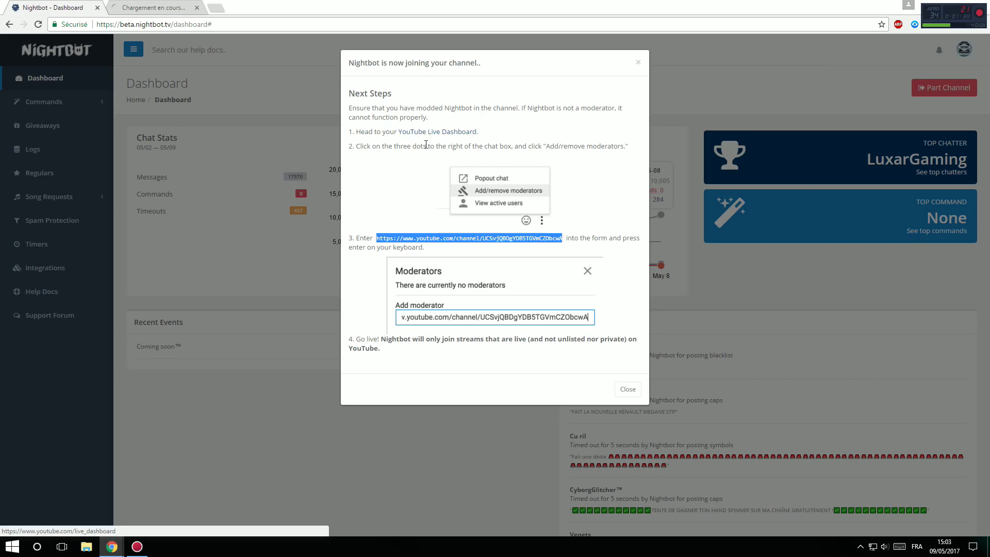
pyautogui.click(175, 7)
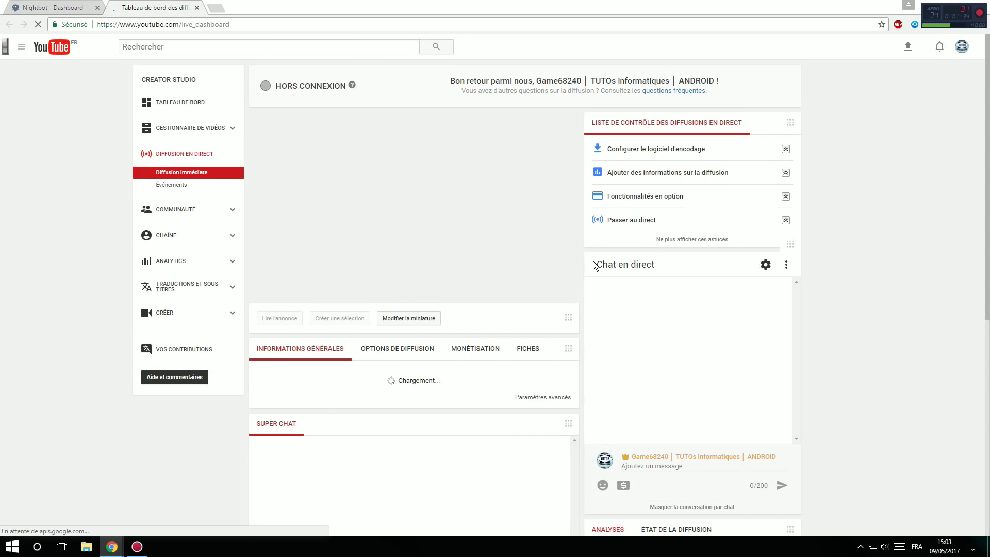
pyautogui.click(785, 265)
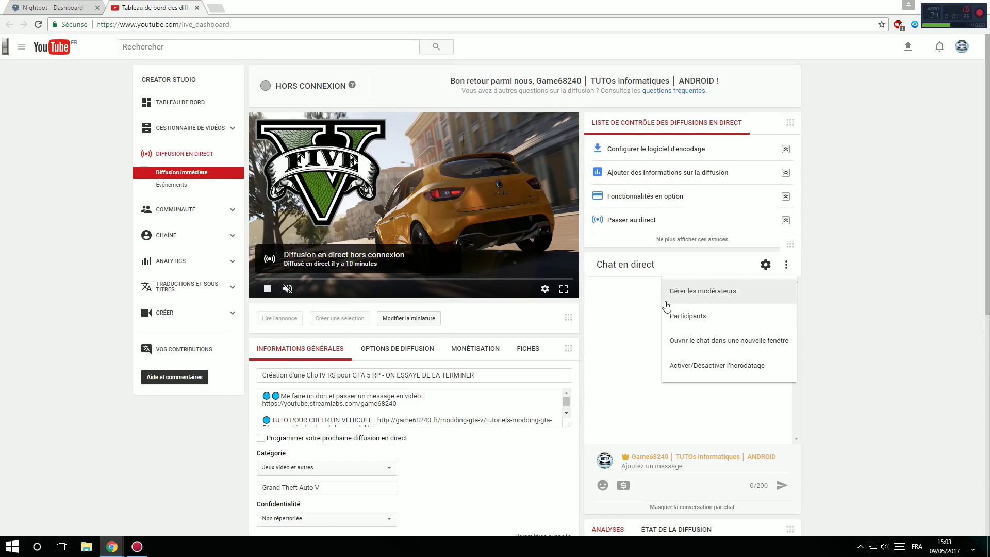
pyautogui.click(702, 291)
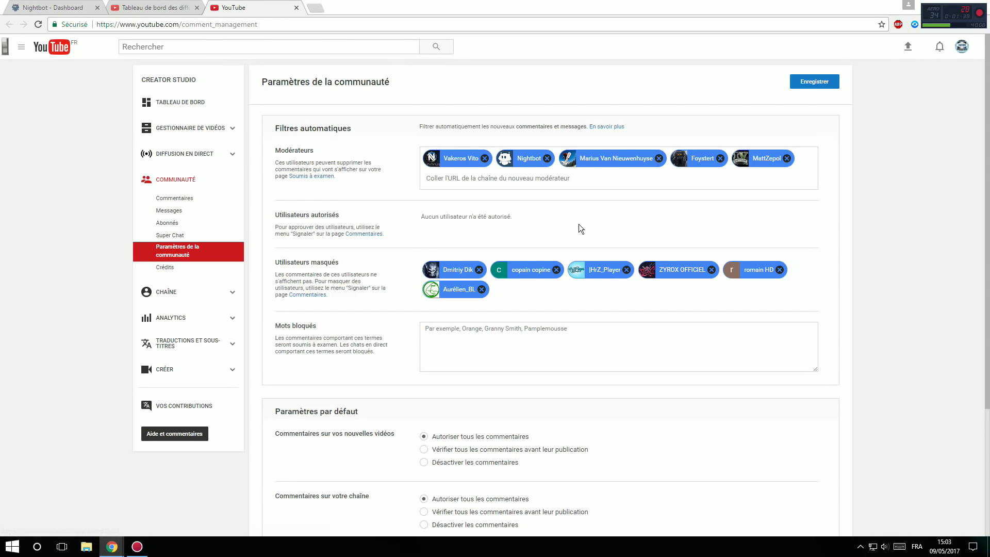
pyautogui.click(525, 180)
pyautogui.write('https://www.youtube.com/channel/UCSvjQBDqYDB5TGVmCZObcwA')
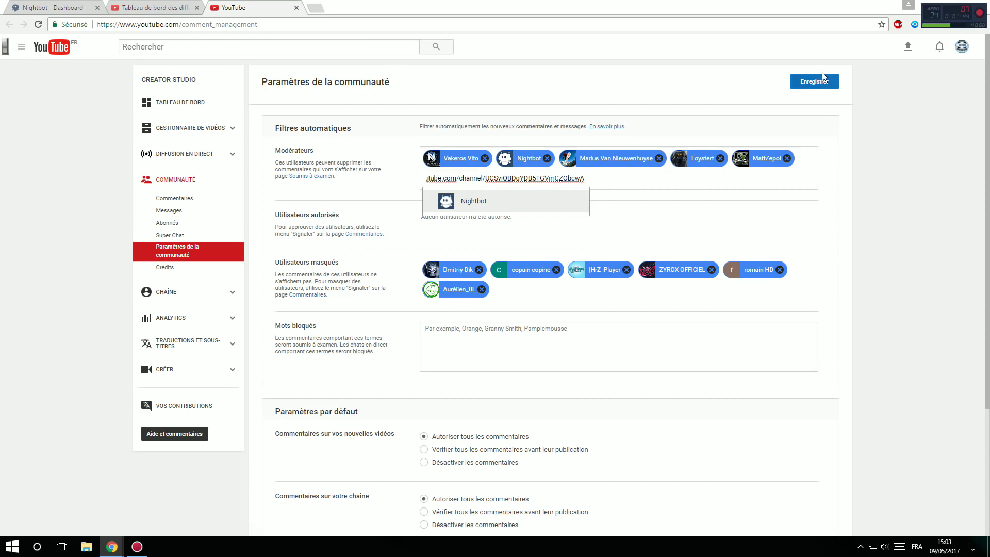
pyautogui.middleClick(266, 4)
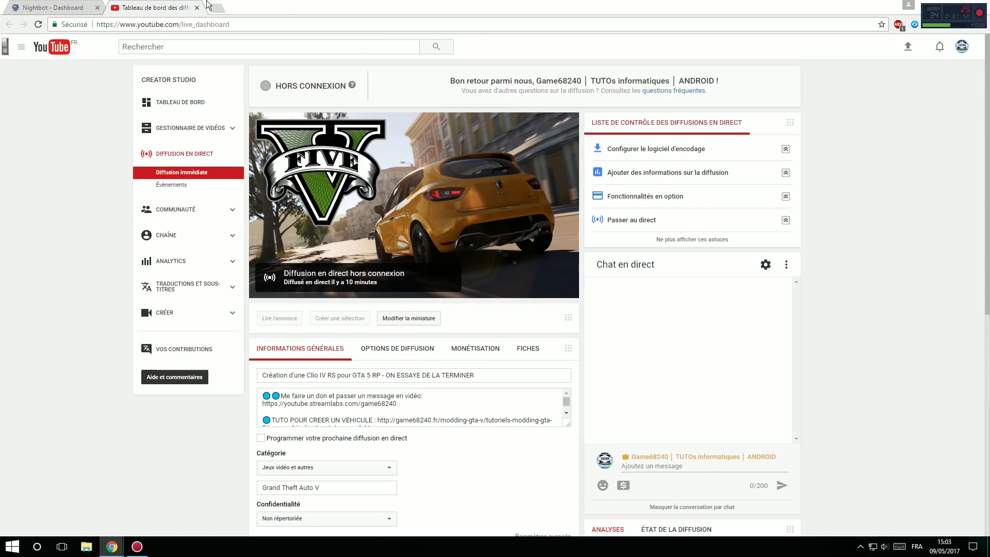
pyautogui.middleClick(158, 5)
pyautogui.click(622, 393)
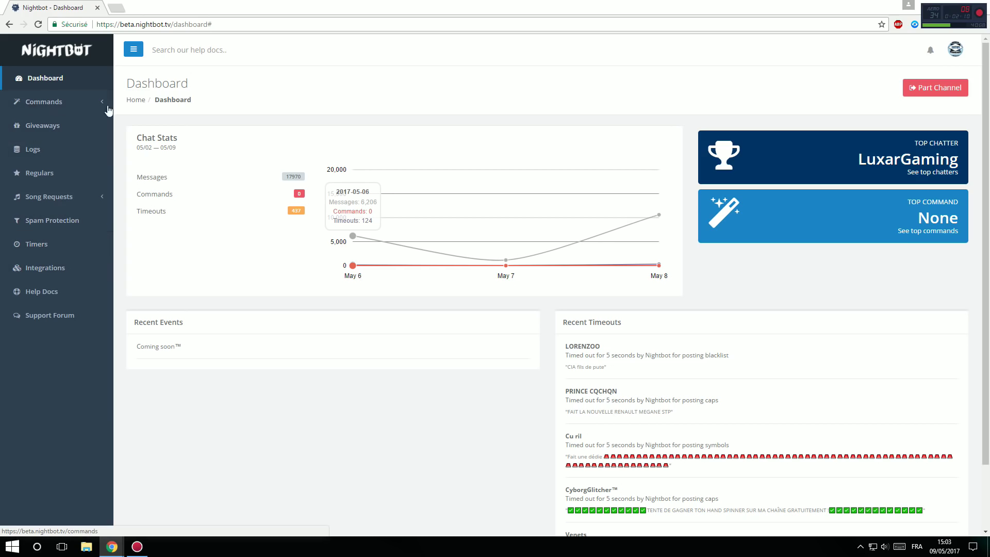
# Step: Open the Timers page and examine the message and link of the Tuto timer
pyautogui.click(36, 244)
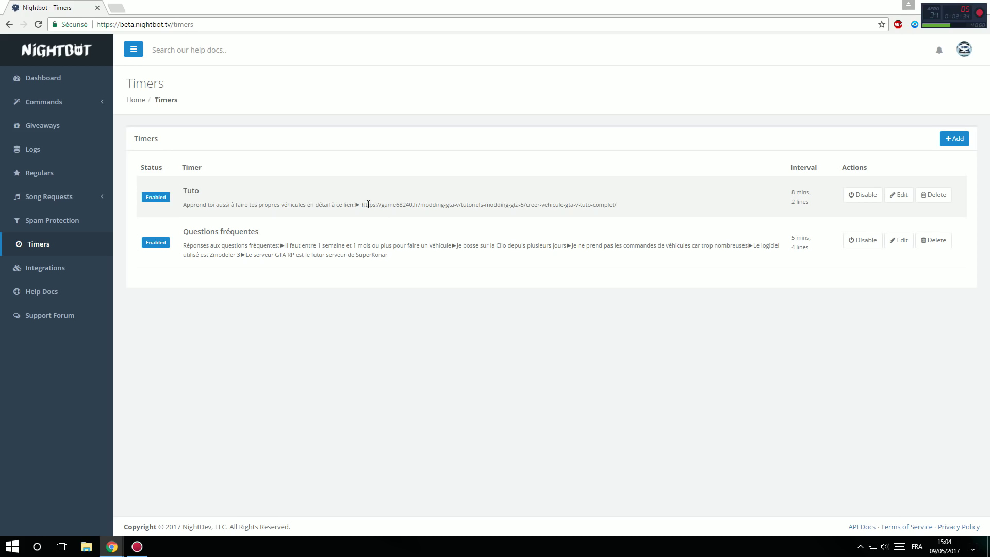
pyautogui.moveTo(367, 204); pyautogui.dragTo(611, 201)
pyautogui.click(689, 206)
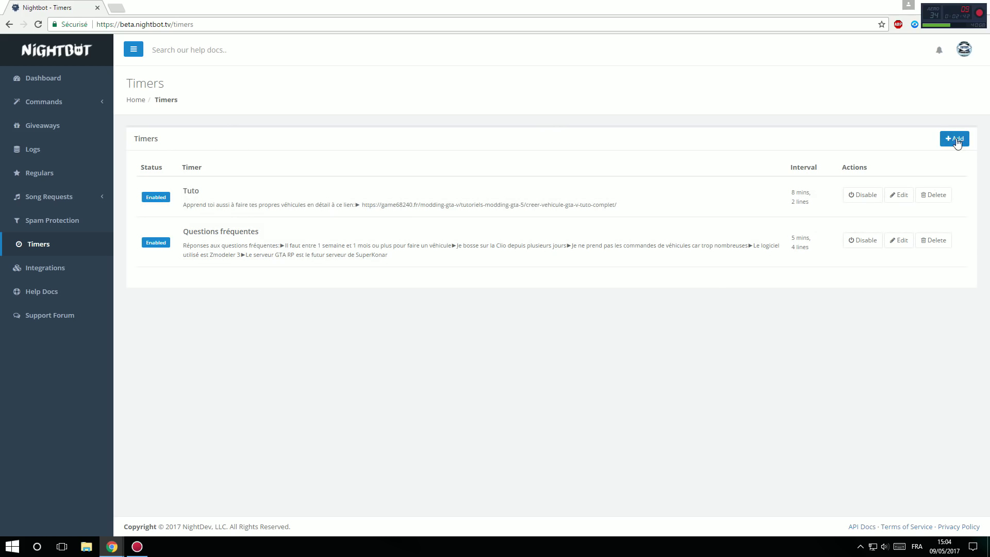
# Step: Start a new timer, enlarge its message box and set its interval to every 5 minutes
pyautogui.click(955, 139)
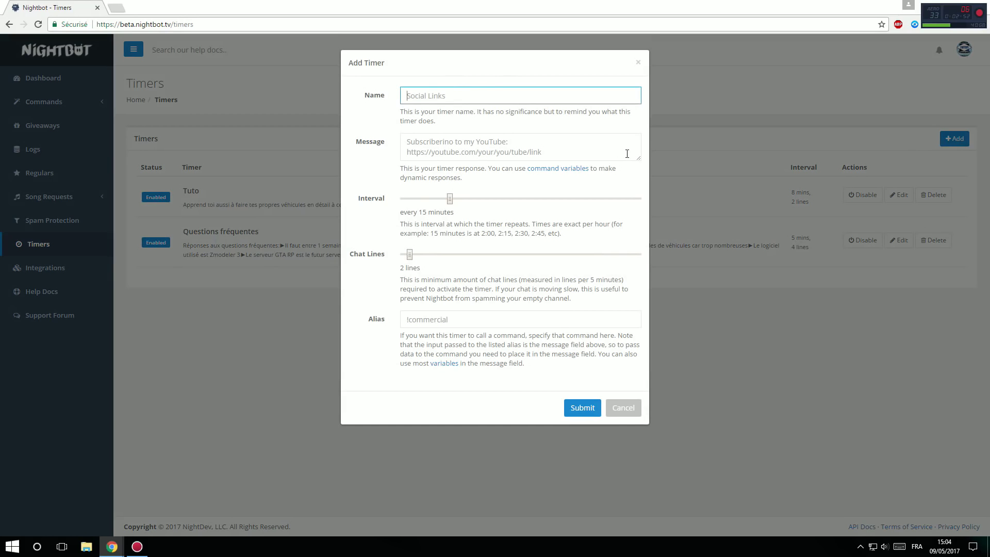
pyautogui.moveTo(639, 159); pyautogui.dragTo(642, 263)
pyautogui.click(555, 162)
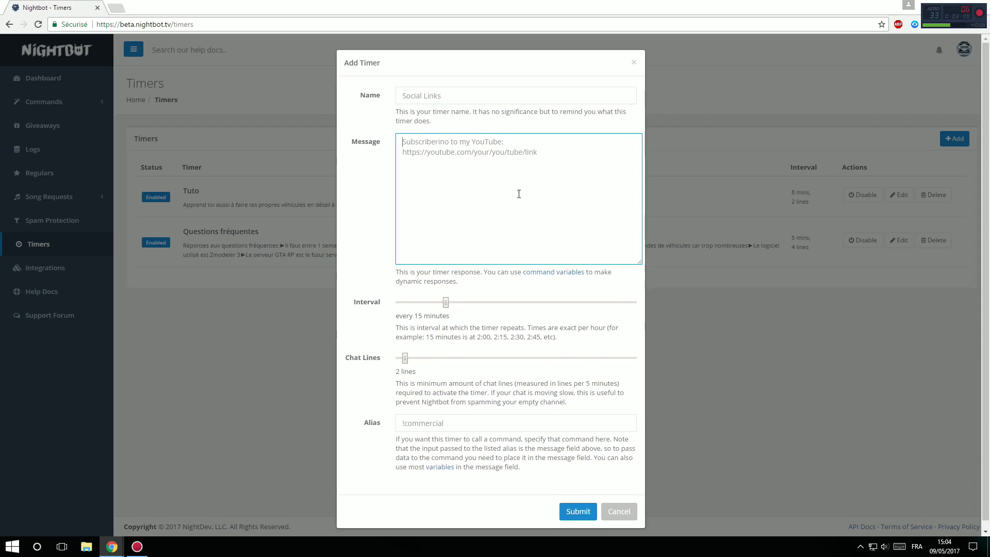
pyautogui.click(446, 303)
pyautogui.moveTo(443, 304); pyautogui.dragTo(365, 306)
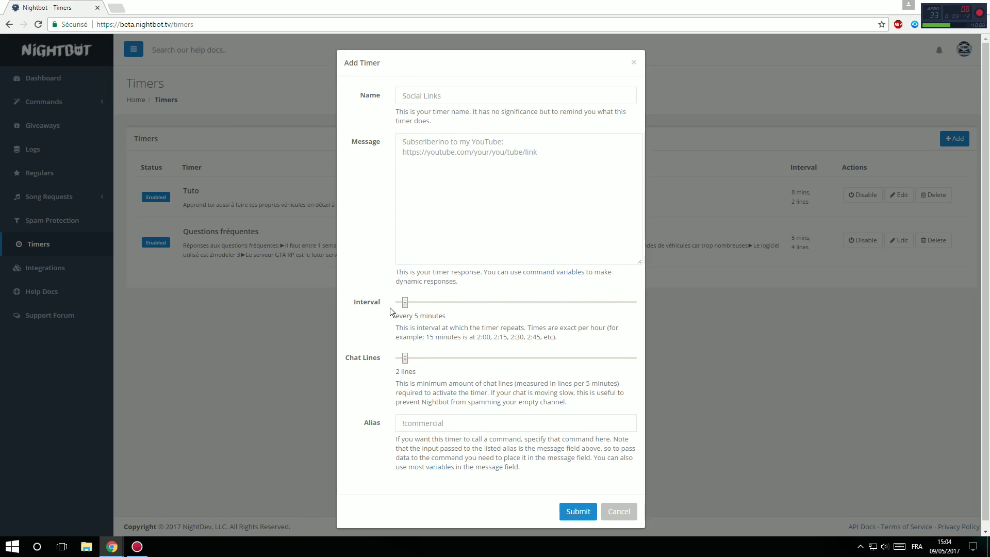
pyautogui.scroll(-1, 382, 328)
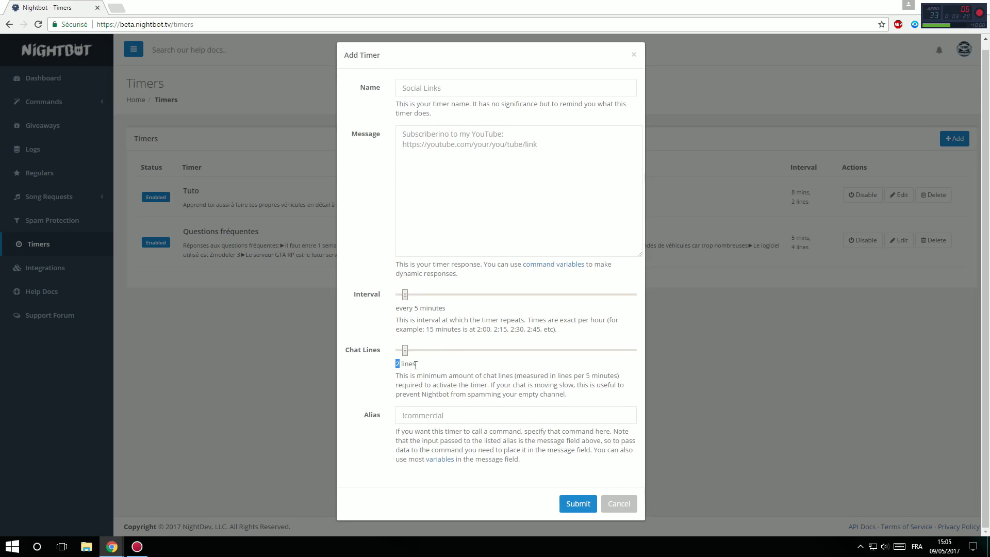
pyautogui.click(415, 364)
# Step: Try the alias !social in the new timer, clear it, and discard the timer without submitting
pyautogui.click(496, 161)
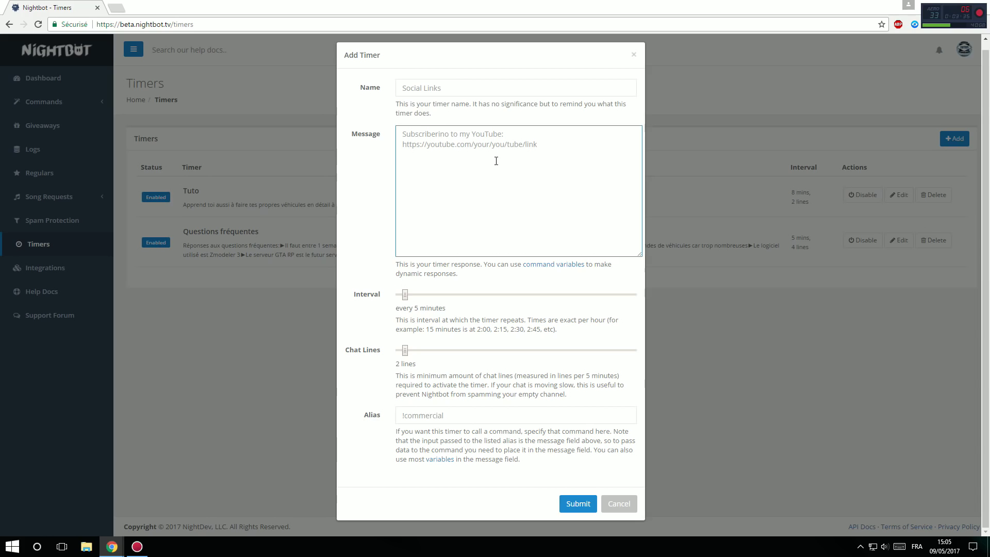
pyautogui.rightClick(530, 227)
pyautogui.click(478, 126)
pyautogui.click(441, 417)
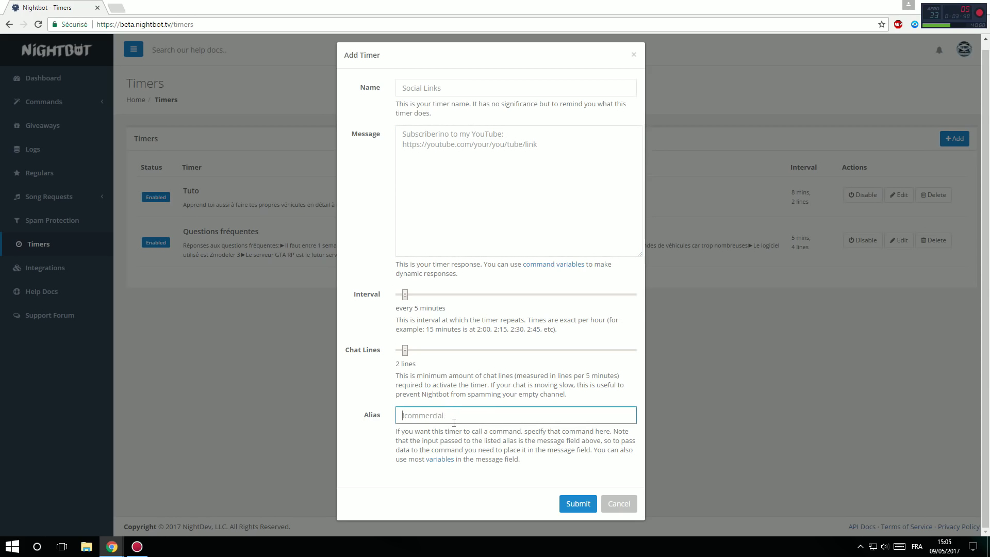
pyautogui.write('!social')
pyautogui.tripleClick(430, 414)
pyautogui.click(435, 415)
pyautogui.hotkey('shift', 'Home')
pyautogui.press('BackSpace')
pyautogui.click(718, 470)
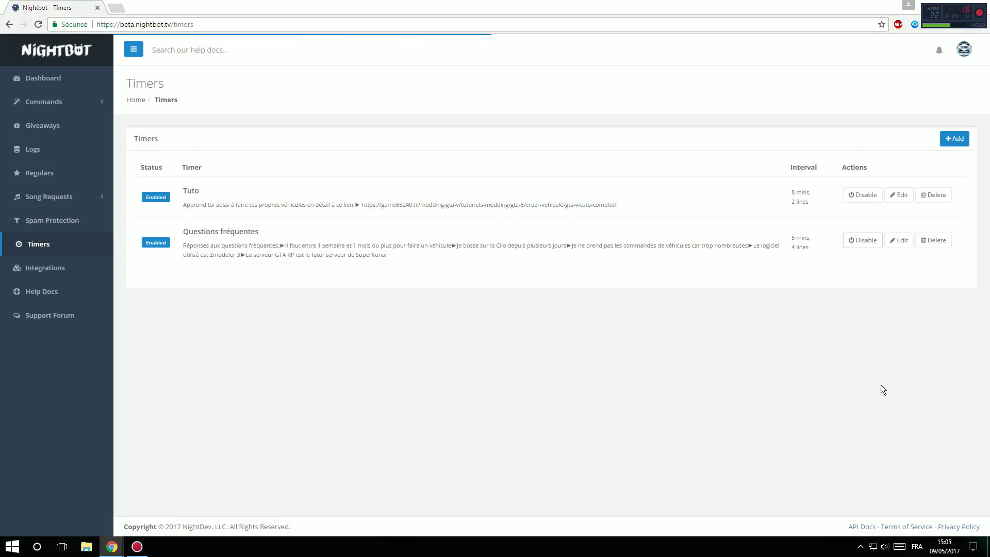
# Step: Disable the Questions fréquentes timer
pyautogui.click(867, 240)
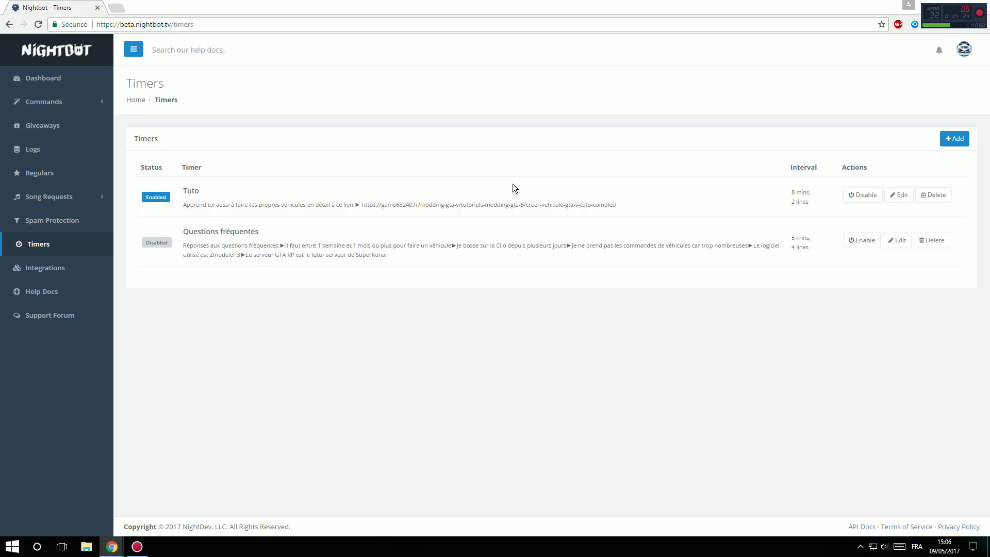
# Step: Open the Blacklist Words/Phrases filter's options in Spam Protection and enlarge the blacklist box to view its entries
pyautogui.click(63, 226)
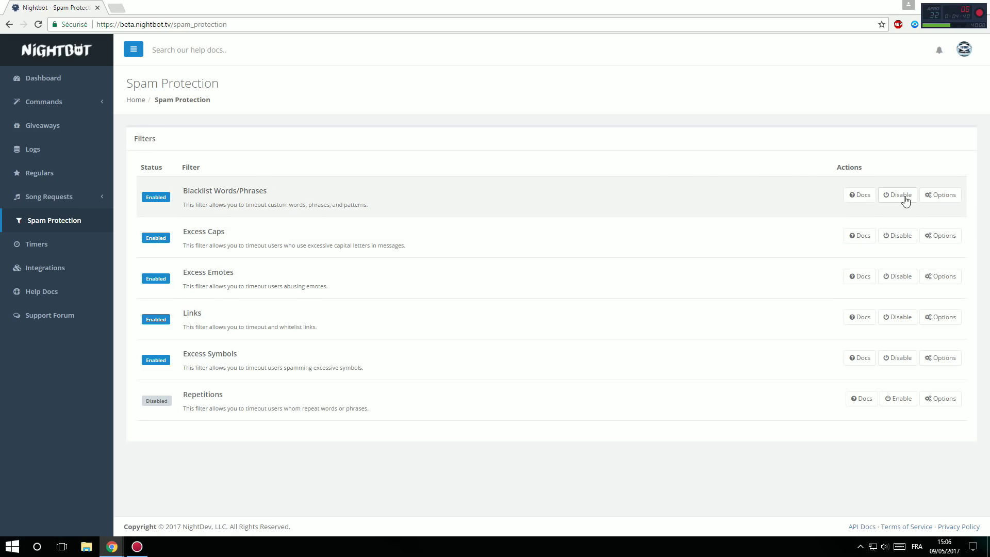
pyautogui.click(945, 195)
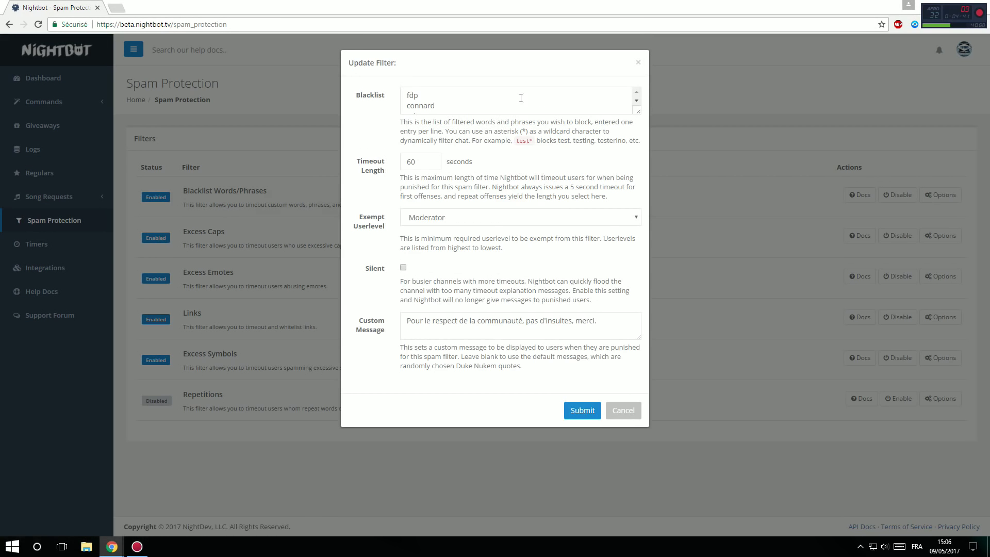
pyautogui.moveTo(639, 111); pyautogui.dragTo(635, 235)
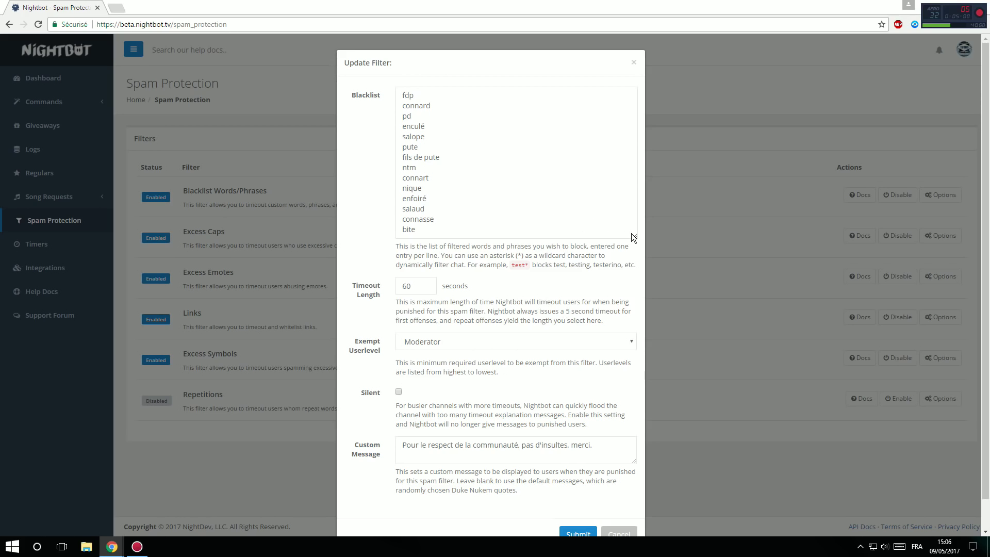
pyautogui.moveTo(634, 234); pyautogui.dragTo(633, 210)
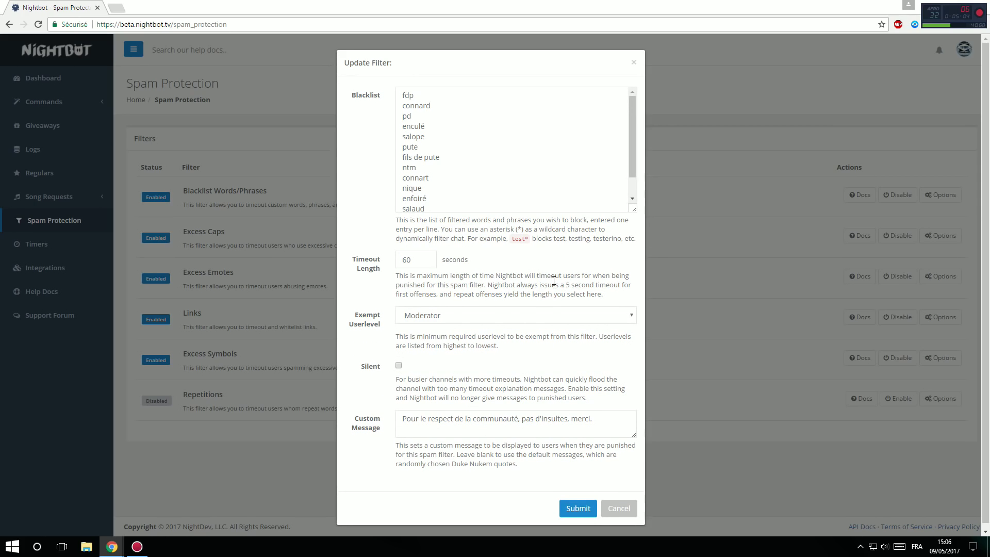
# Step: Review the blacklist filter's timeout length, exempt userlevel choices and custom message, keeping Moderator as the exempt userlevel
pyautogui.doubleClick(412, 260)
pyautogui.click(453, 316)
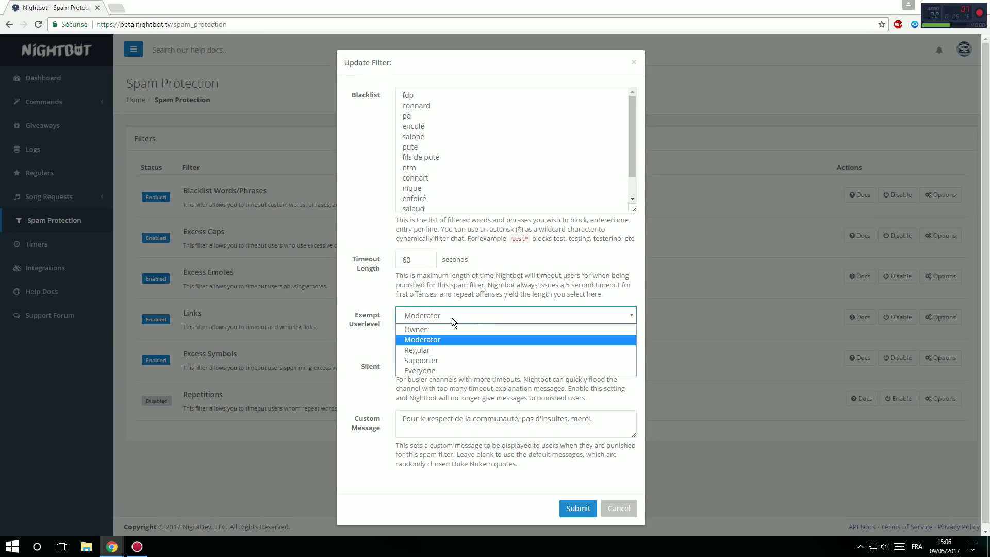
pyautogui.click(437, 340)
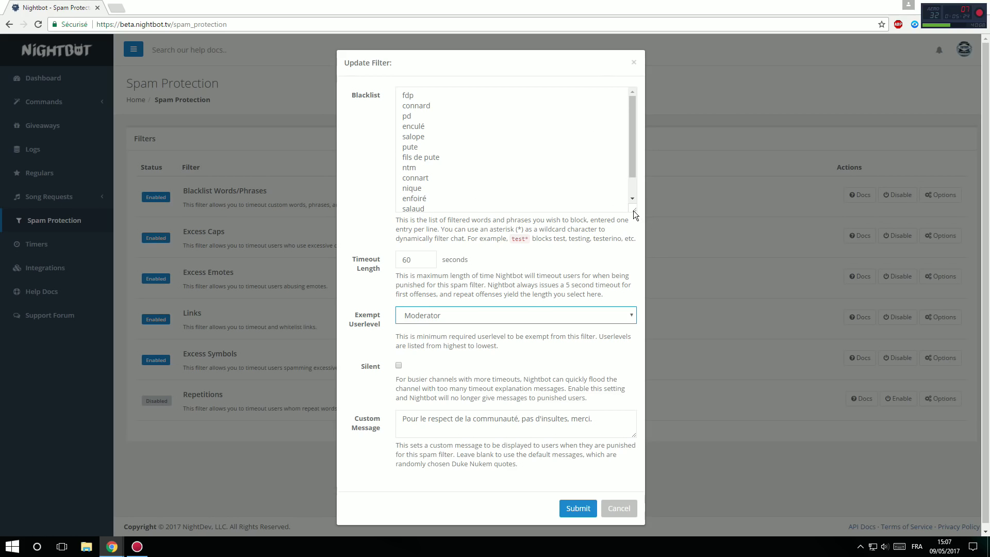
pyautogui.moveTo(633, 210); pyautogui.dragTo(635, 148)
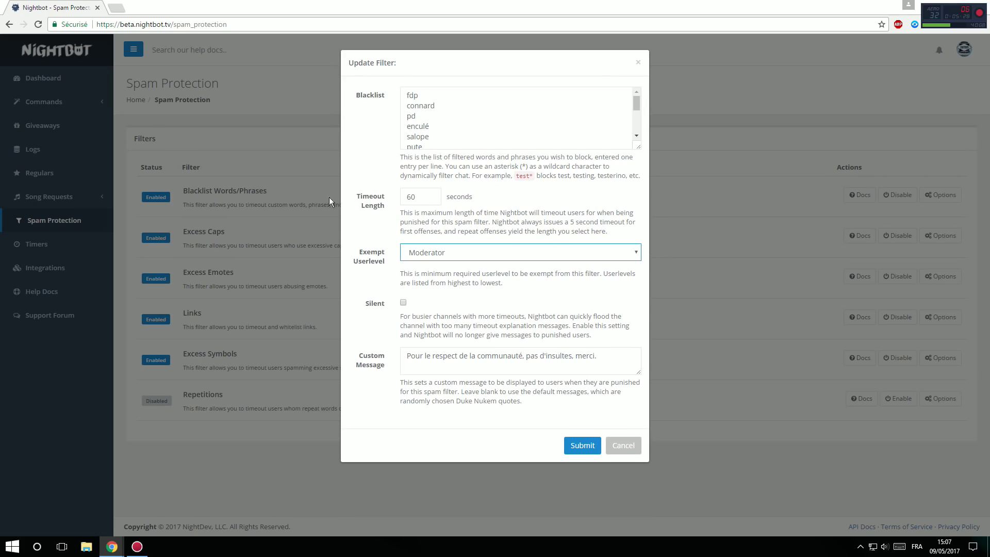
pyautogui.click(491, 359)
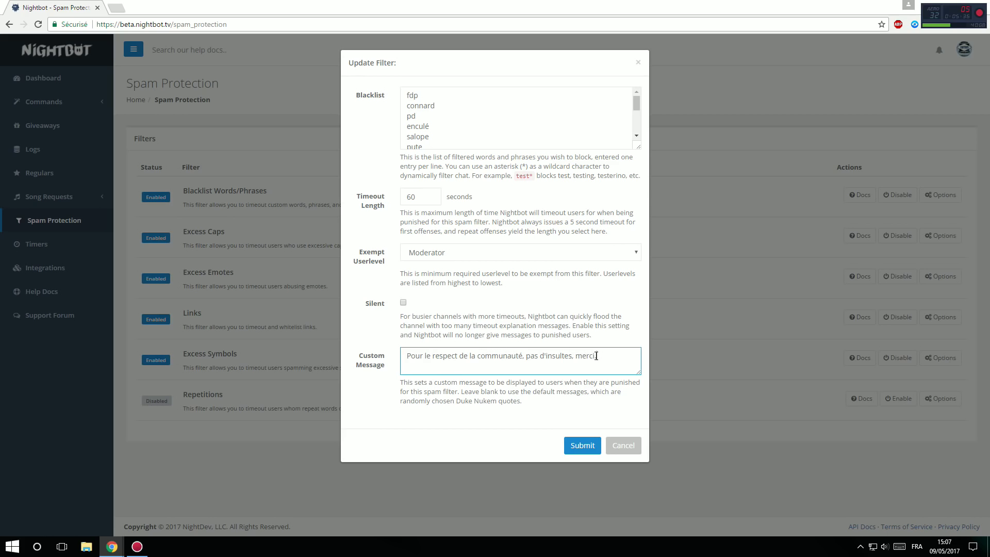
pyautogui.moveTo(628, 358); pyautogui.dragTo(402, 357)
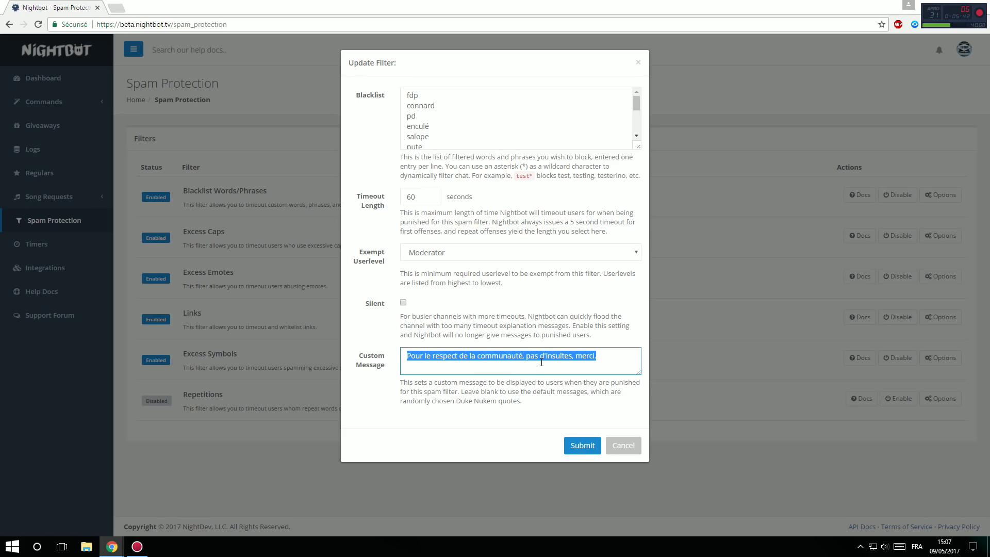
# Step: Try the Silent option on the blacklist filter, switch it back off, and close the filter without submitting
pyautogui.click(538, 323)
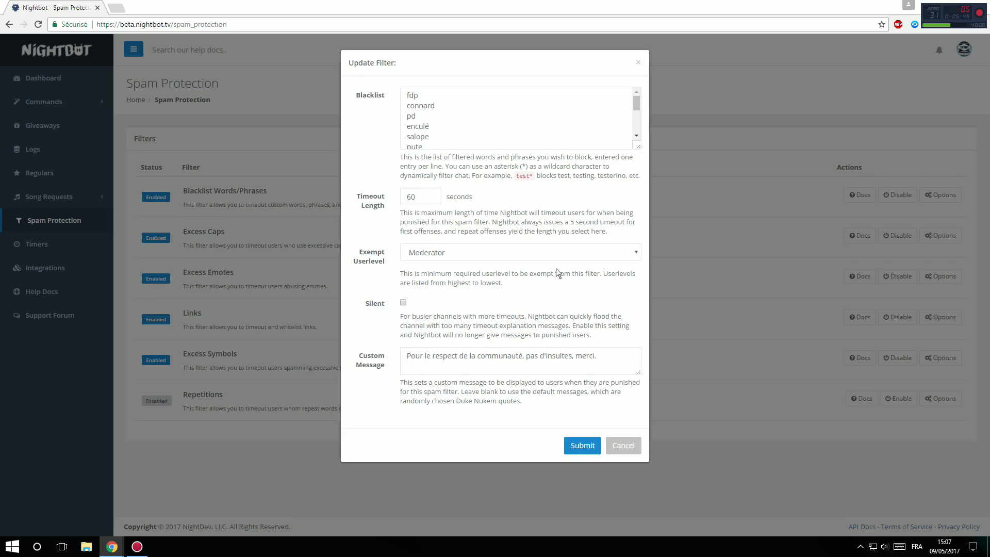
pyautogui.click(530, 354)
pyautogui.doubleClick(500, 355)
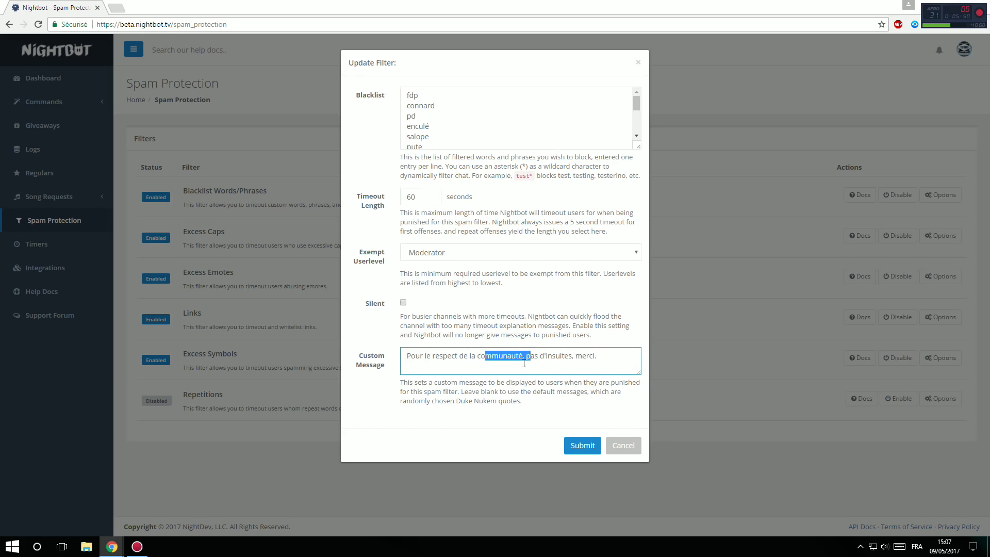
pyautogui.click(523, 356)
pyautogui.click(403, 302)
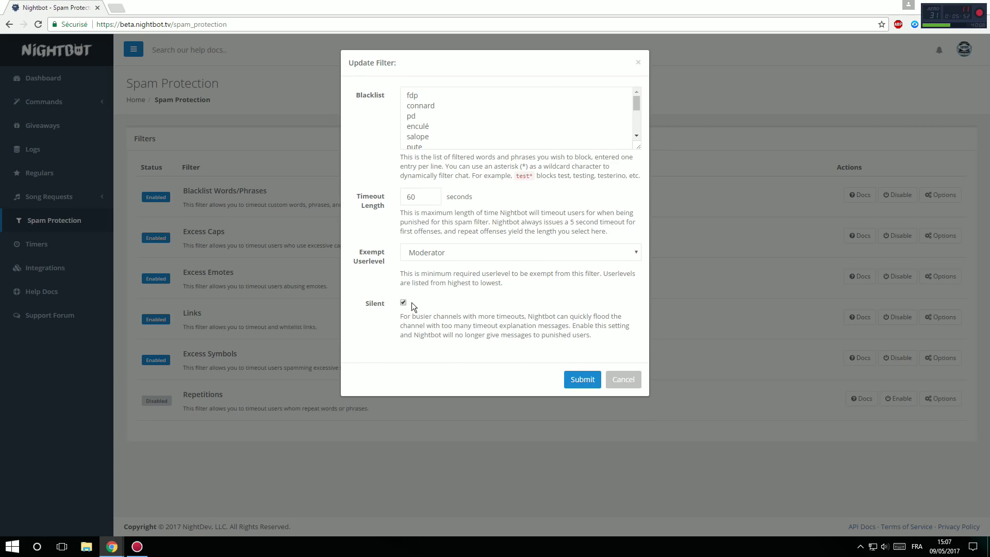
pyautogui.click(403, 303)
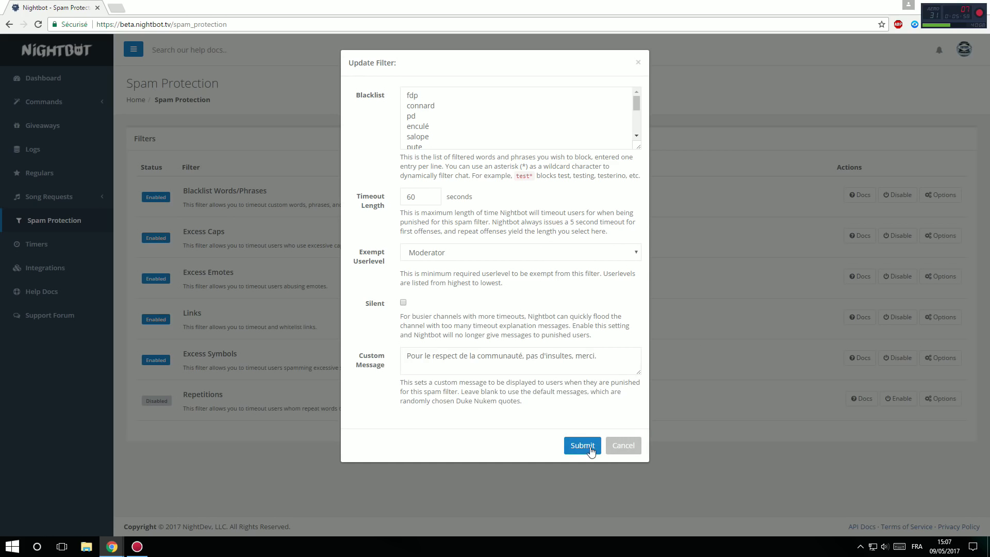
pyautogui.click(617, 446)
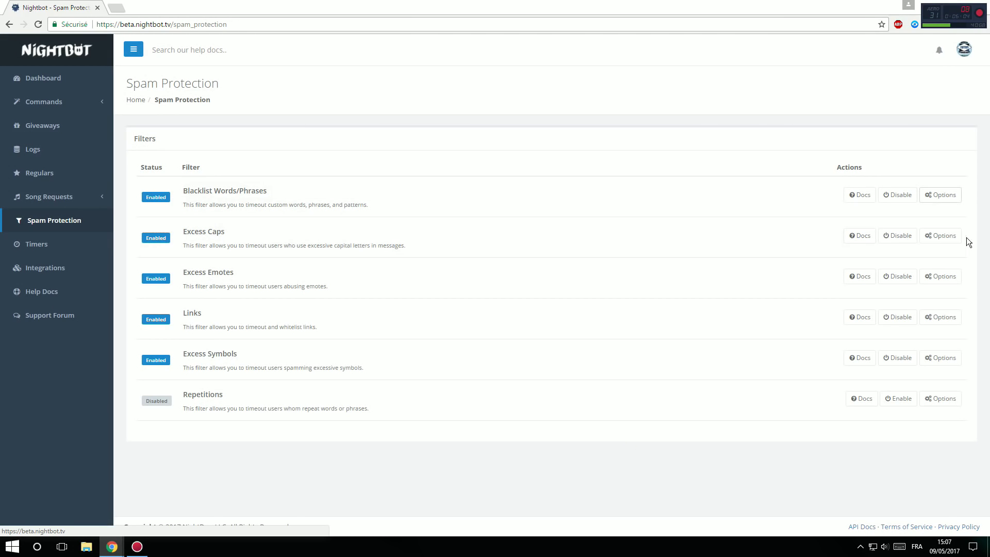
# Step: Review the Excess Caps filter's timeout length, limit and custom message, and close its options without submitting
pyautogui.click(943, 238)
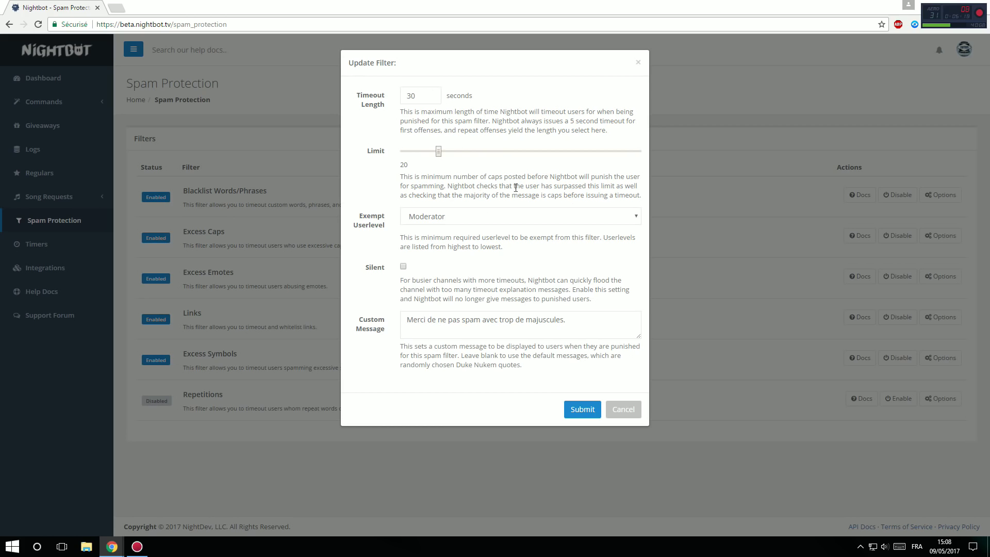
pyautogui.moveTo(567, 320); pyautogui.dragTo(360, 320)
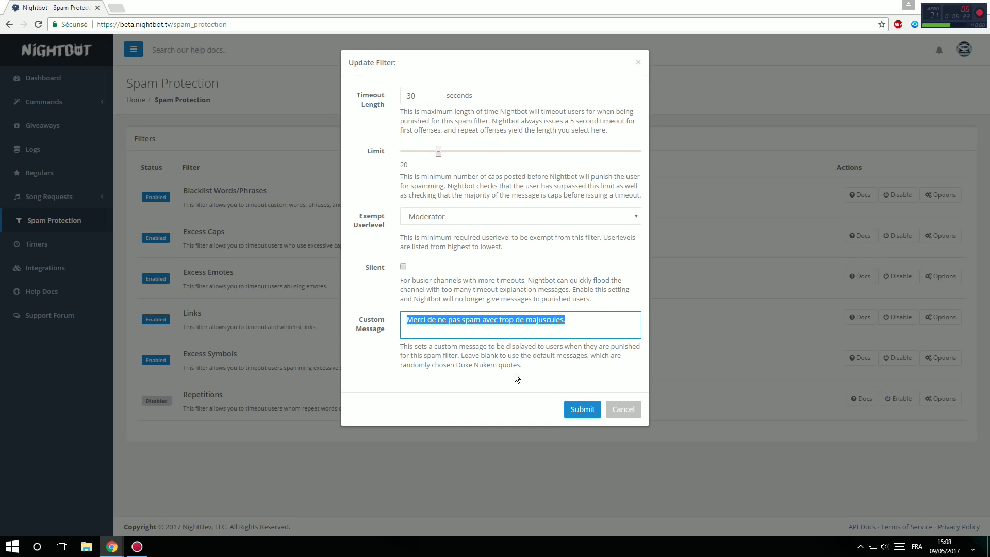
pyautogui.click(632, 409)
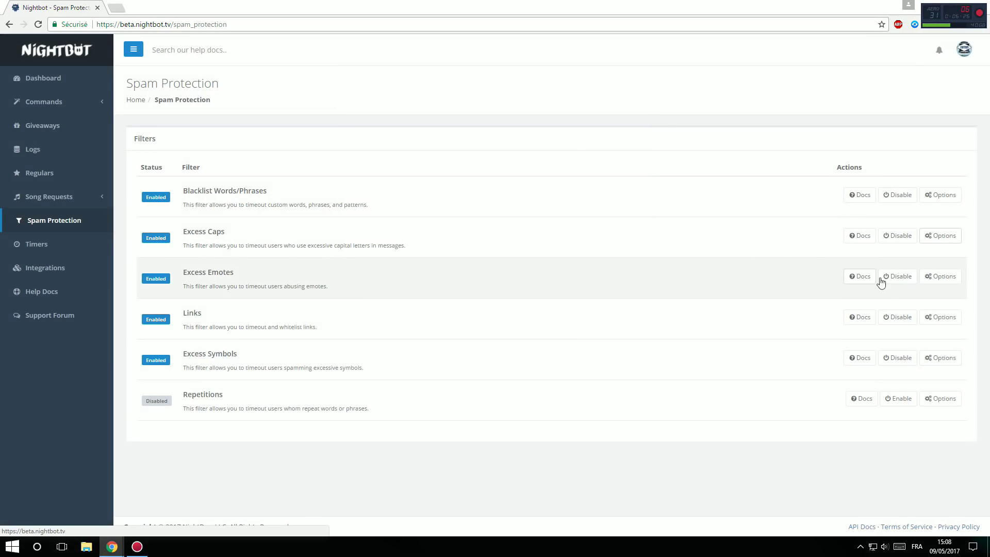
# Step: Review the Excess Emotes filter's timeout length and exempt userlevel choices, and close its options without submitting
pyautogui.click(939, 278)
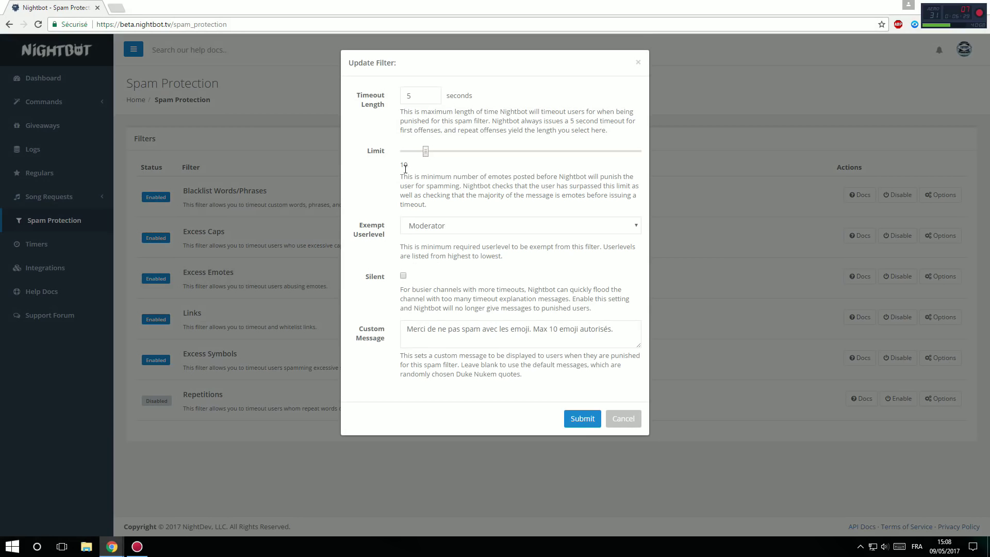
pyautogui.doubleClick(411, 97)
pyautogui.click(503, 102)
pyautogui.click(604, 224)
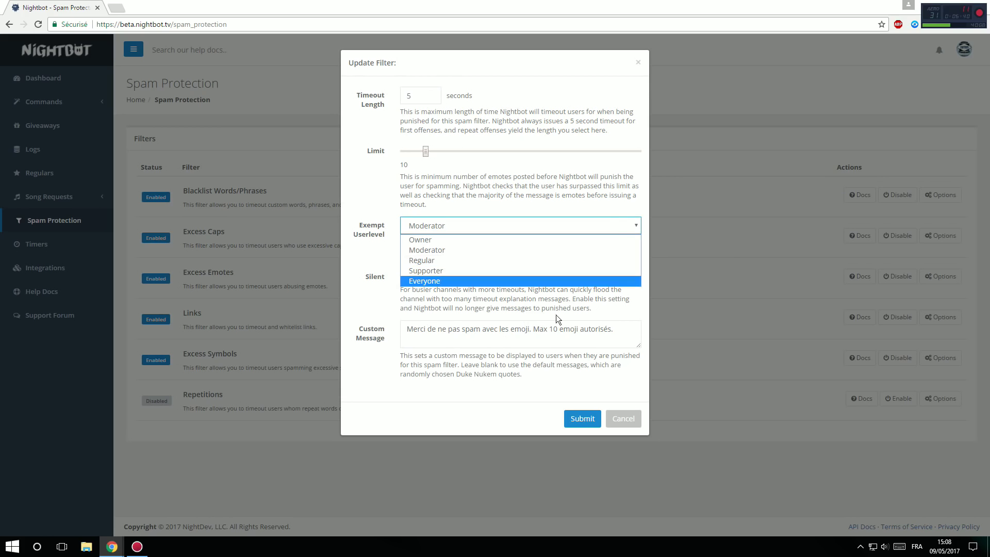
pyautogui.click(615, 416)
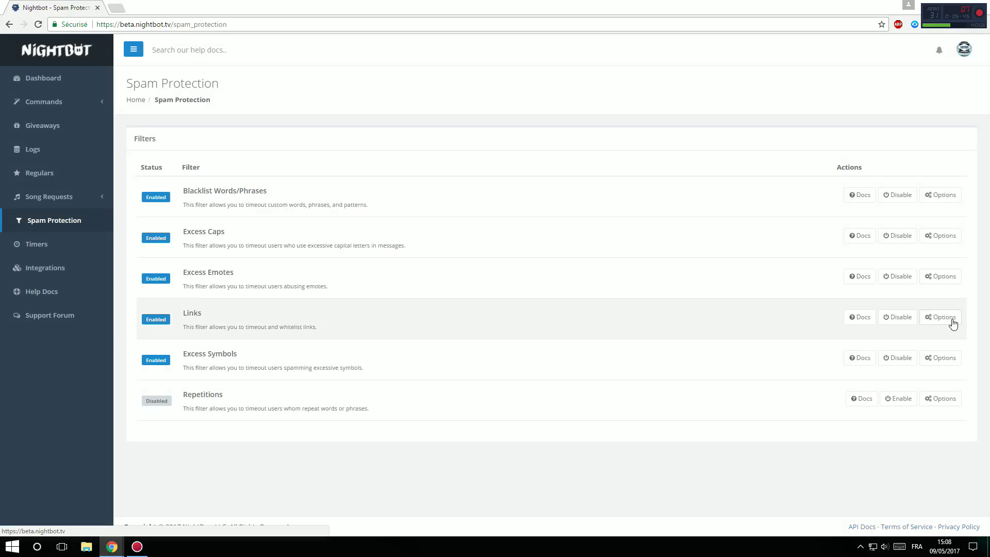
# Step: Review the Links filter's enlarged whitelist, timeout length and custom message, and close its options without submitting
pyautogui.click(952, 320)
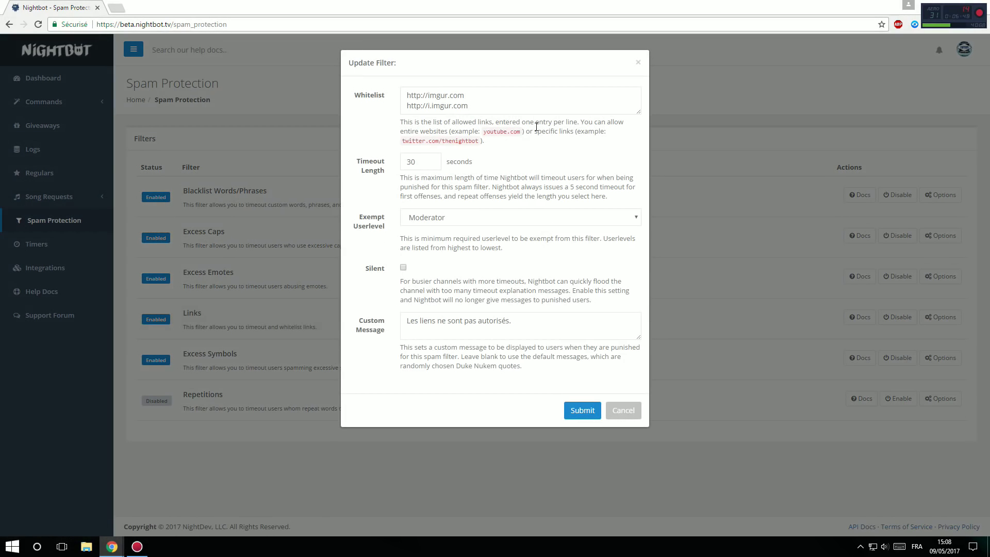
pyautogui.moveTo(637, 113); pyautogui.dragTo(637, 181)
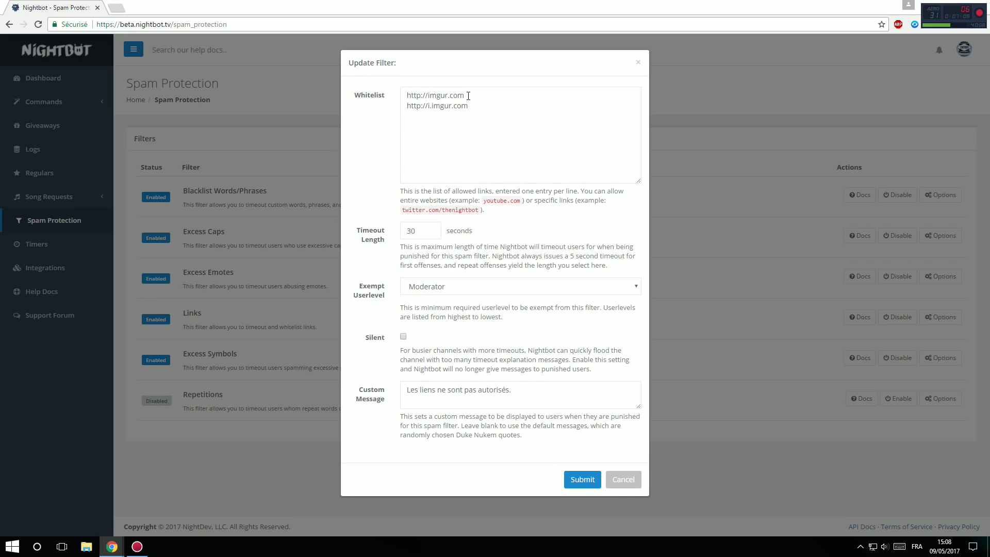
pyautogui.moveTo(468, 96); pyautogui.dragTo(397, 96)
pyautogui.click(482, 101)
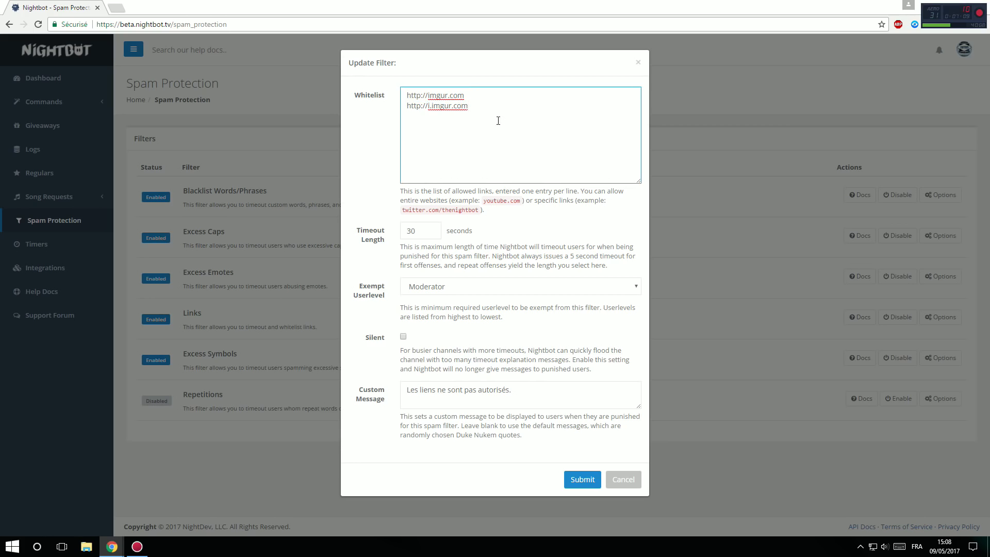
pyautogui.click(424, 232)
pyautogui.tripleClick(536, 393)
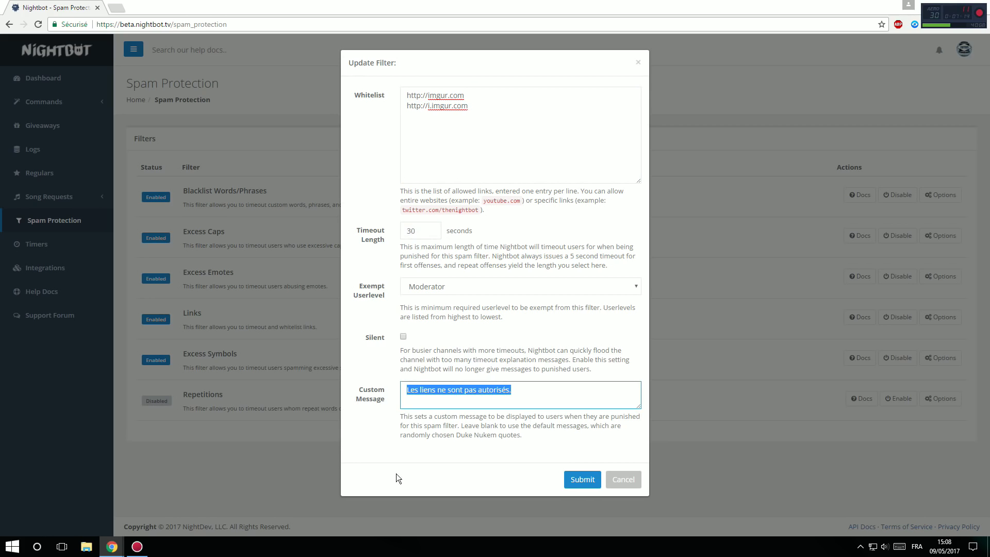
pyautogui.click(637, 484)
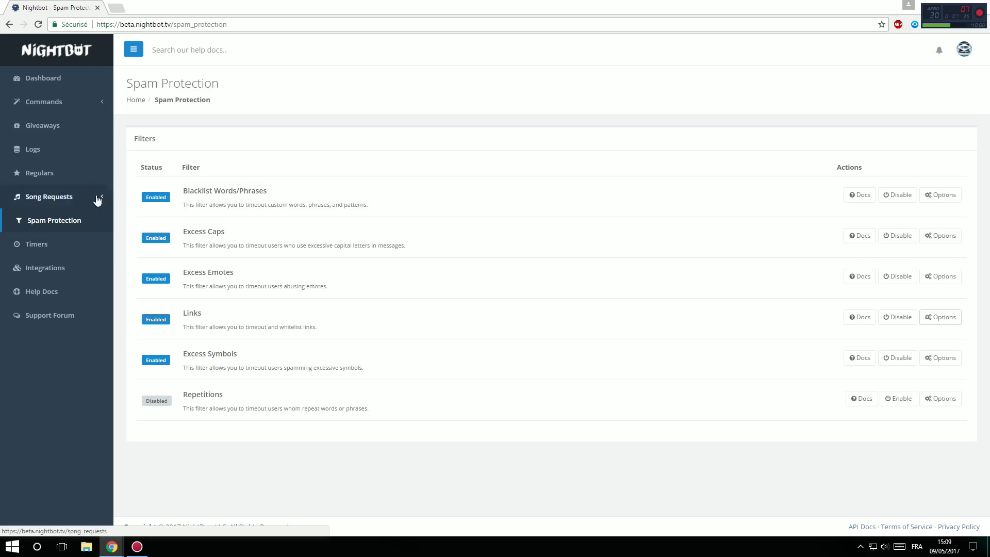
# Step: Open the default commands and read through the list, including the description of !commercial
pyautogui.click(65, 101)
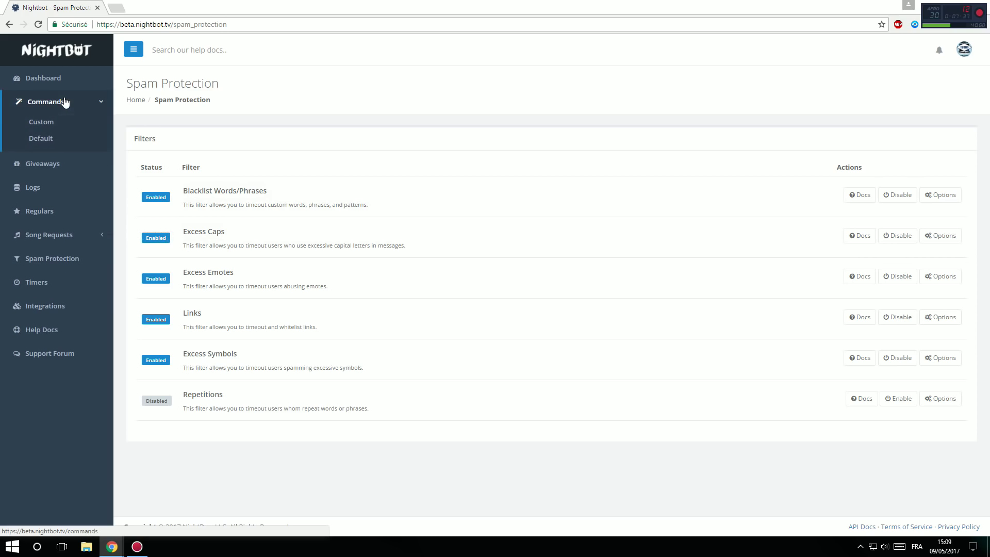
pyautogui.click(46, 141)
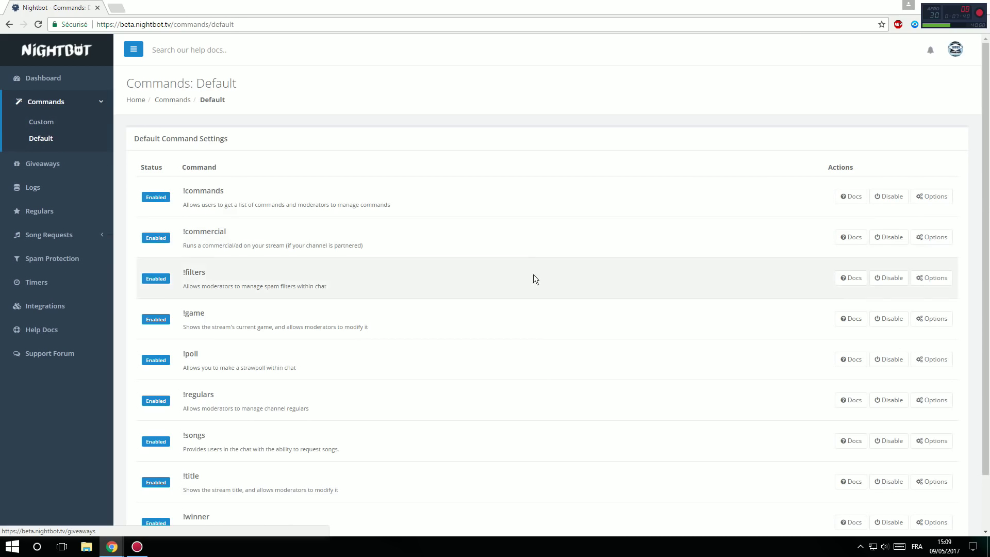
pyautogui.scroll(-2, 543, 361)
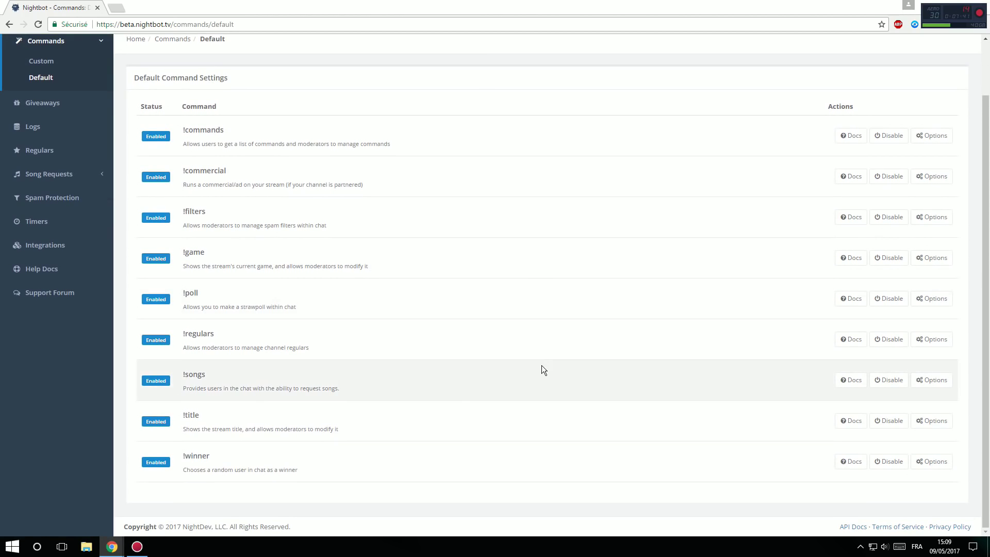
pyautogui.scroll(2, 327, 219)
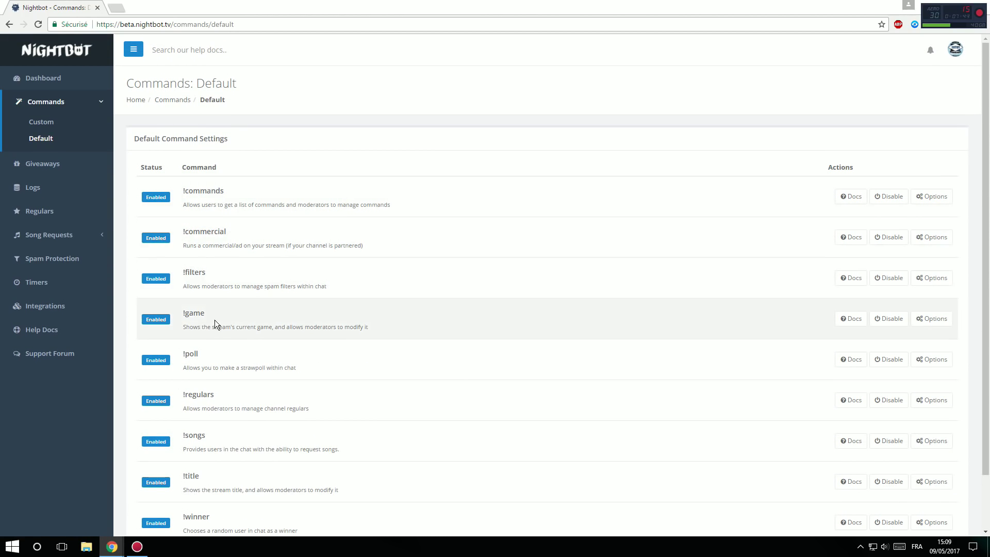
pyautogui.scroll(-2, 438, 361)
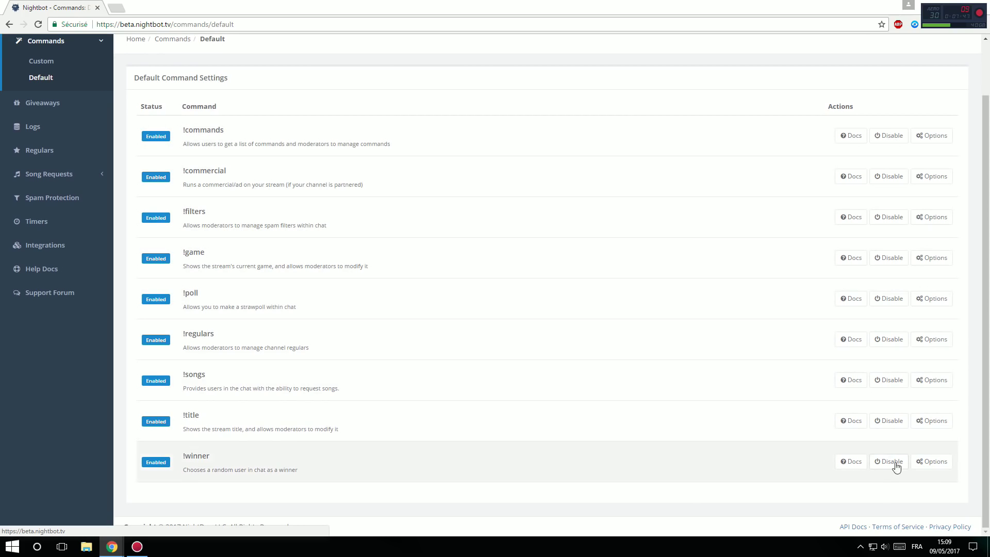
pyautogui.moveTo(267, 185); pyautogui.dragTo(190, 184)
pyautogui.click(368, 186)
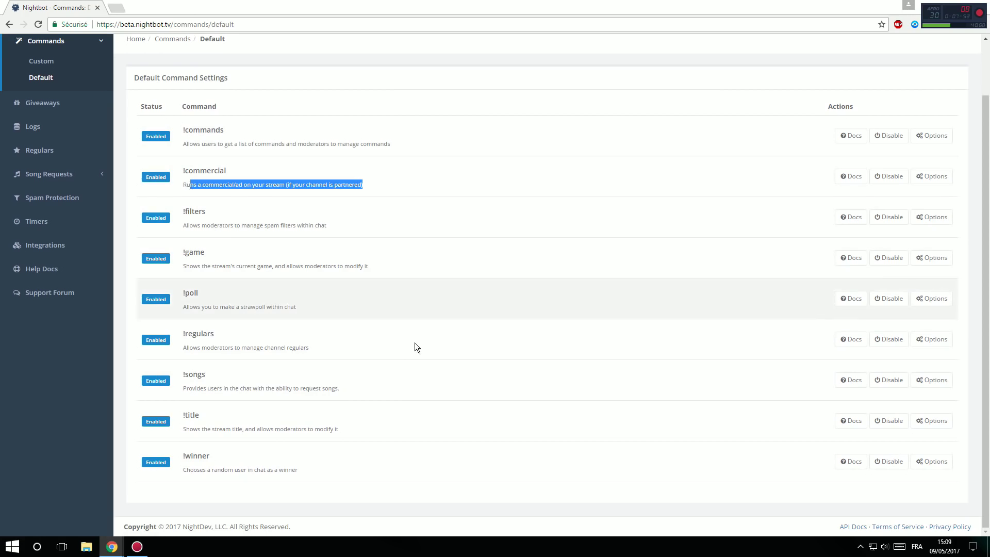
pyautogui.click(454, 379)
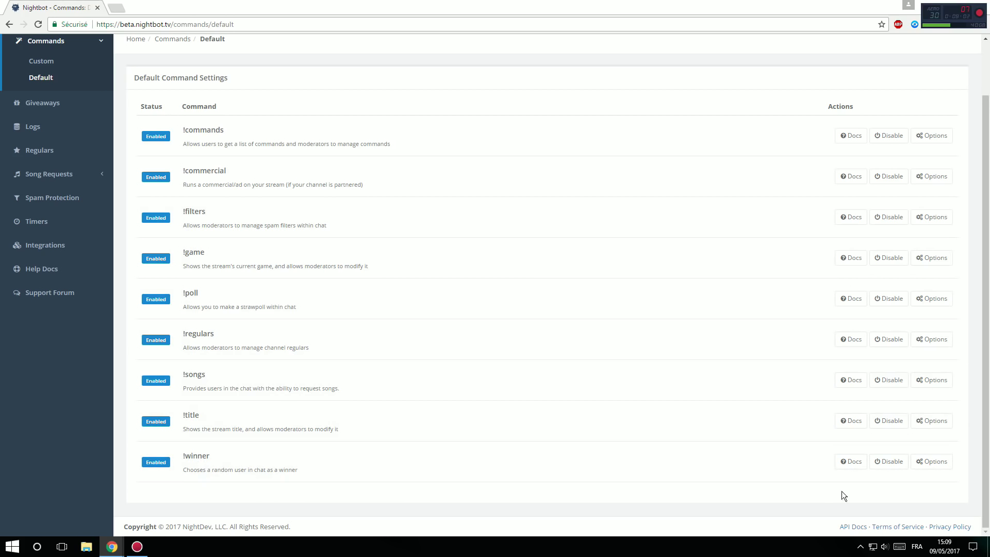
# Step: Review the !winner command's userlevel and cooldown options, and close them without submitting
pyautogui.click(932, 461)
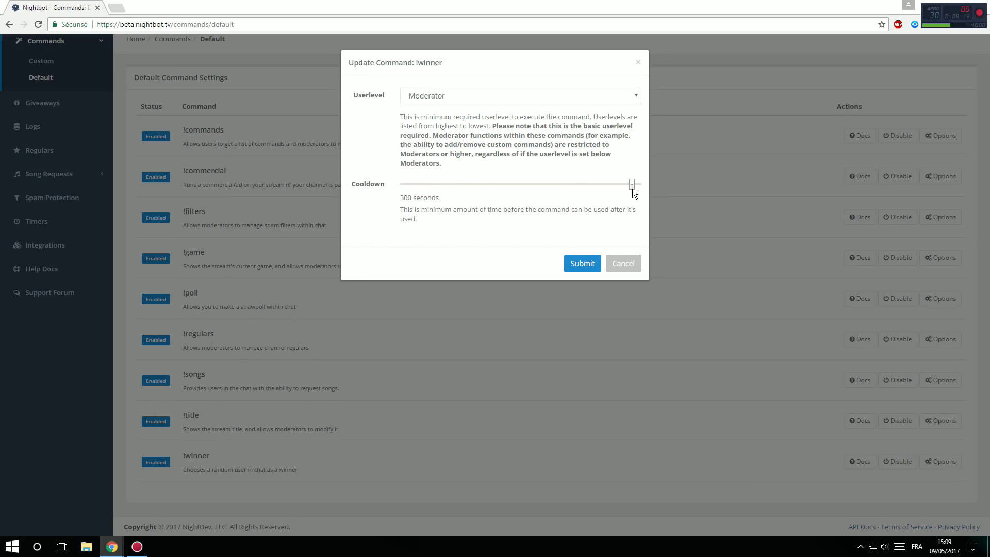
pyautogui.moveTo(650, 195); pyautogui.dragTo(408, 191)
pyautogui.click(623, 262)
# Step: Start a new command on the custom commands page, try the name !gugu, and clear it
pyautogui.scroll(2, 345, 406)
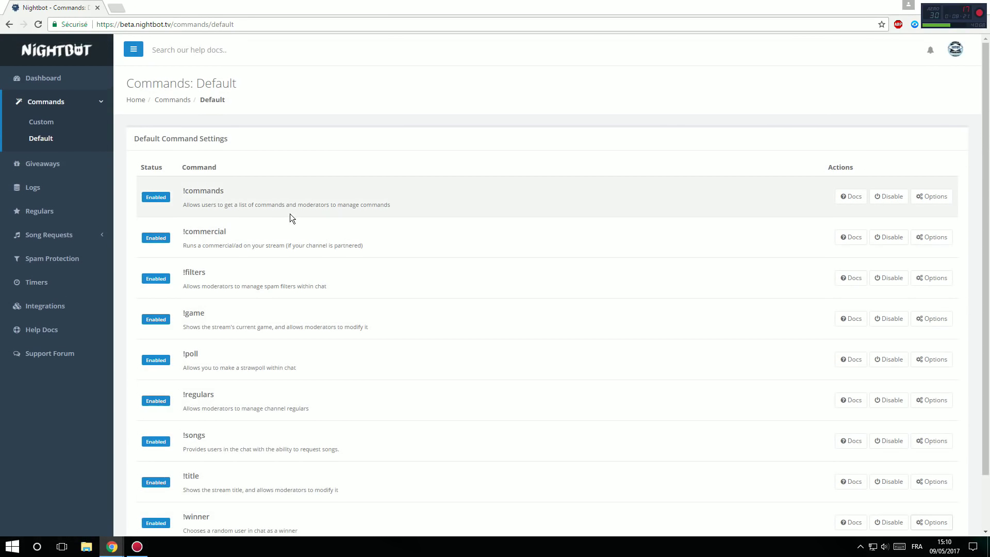
pyautogui.click(43, 123)
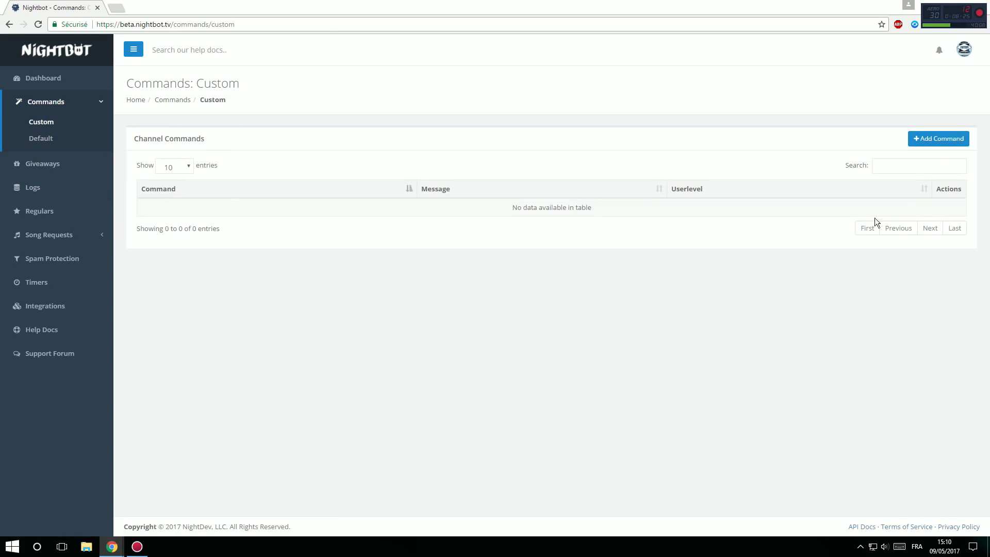
pyautogui.click(935, 140)
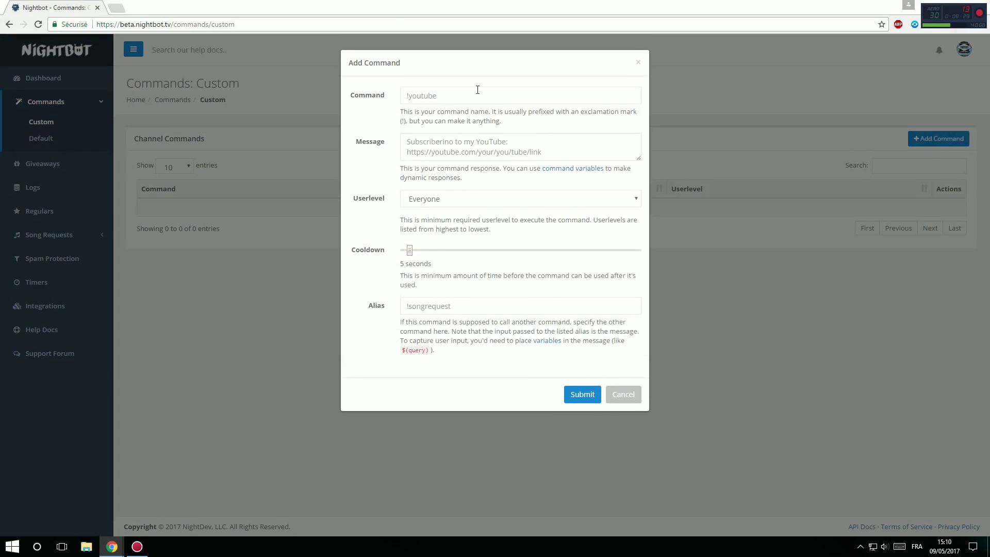
pyautogui.click(449, 95)
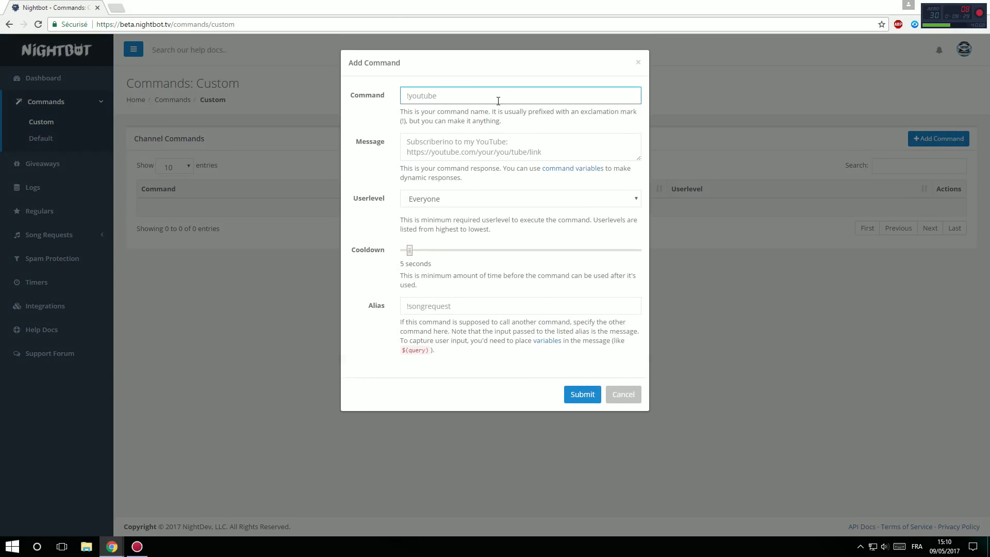
pyautogui.write('!gugu')
pyautogui.press('BackSpace')
pyautogui.press('BackSpace')
pyautogui.press('BackSpace')
pyautogui.press('BackSpace')
# Step: Enlarge the new command's message box, try the Moderator userlevel, and discard the command without submitting
pyautogui.click(568, 150)
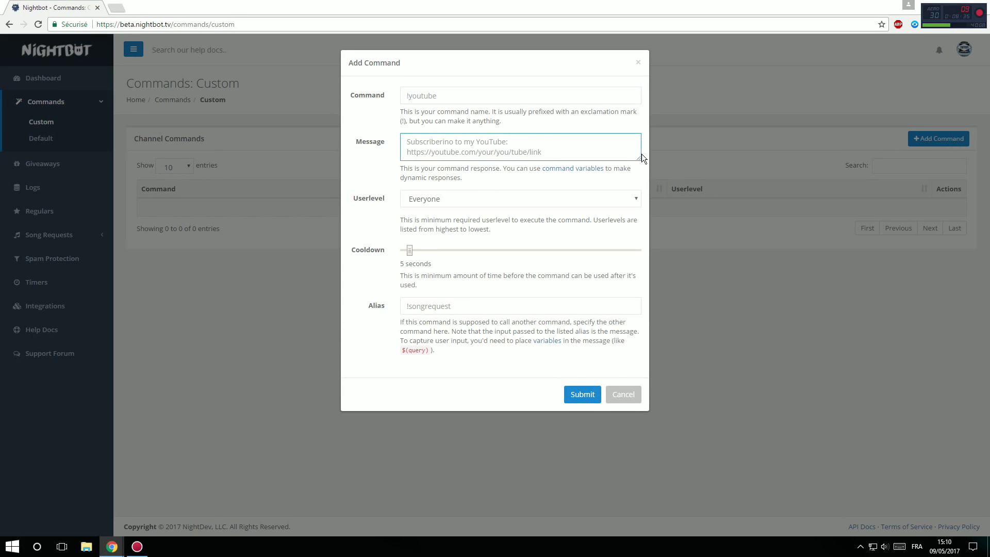
pyautogui.moveTo(641, 155); pyautogui.dragTo(637, 194)
pyautogui.click(415, 96)
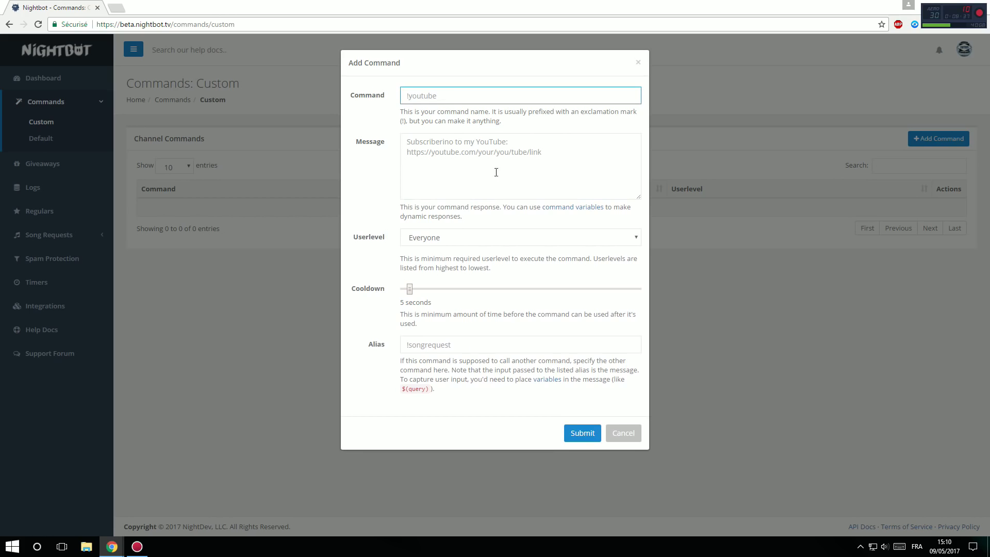
pyautogui.click(544, 151)
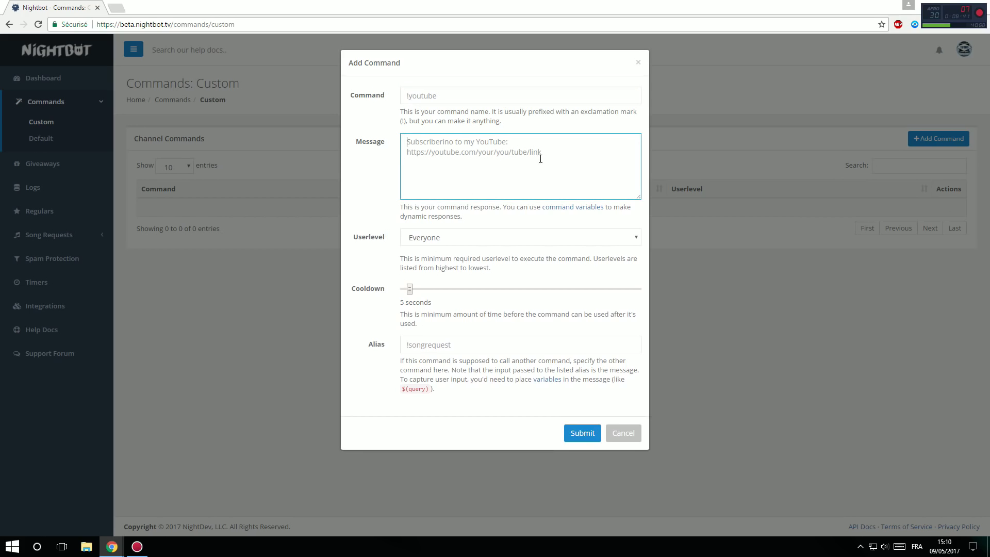
pyautogui.click(439, 239)
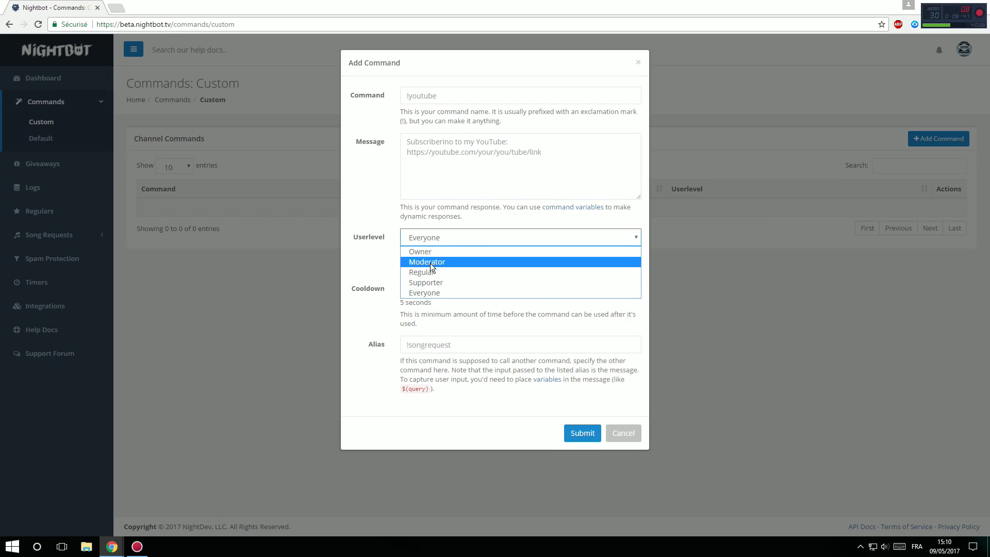
pyautogui.click(434, 261)
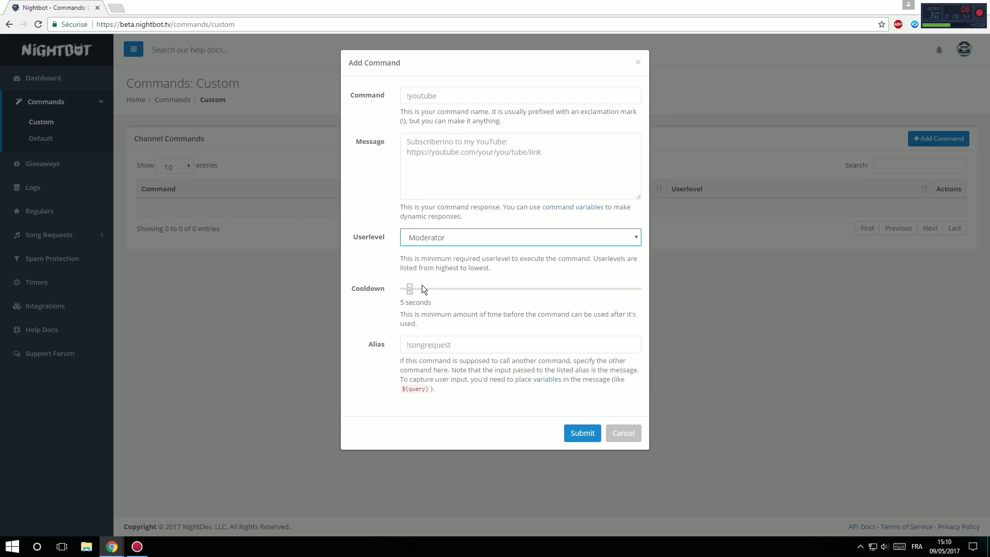
pyautogui.click(464, 348)
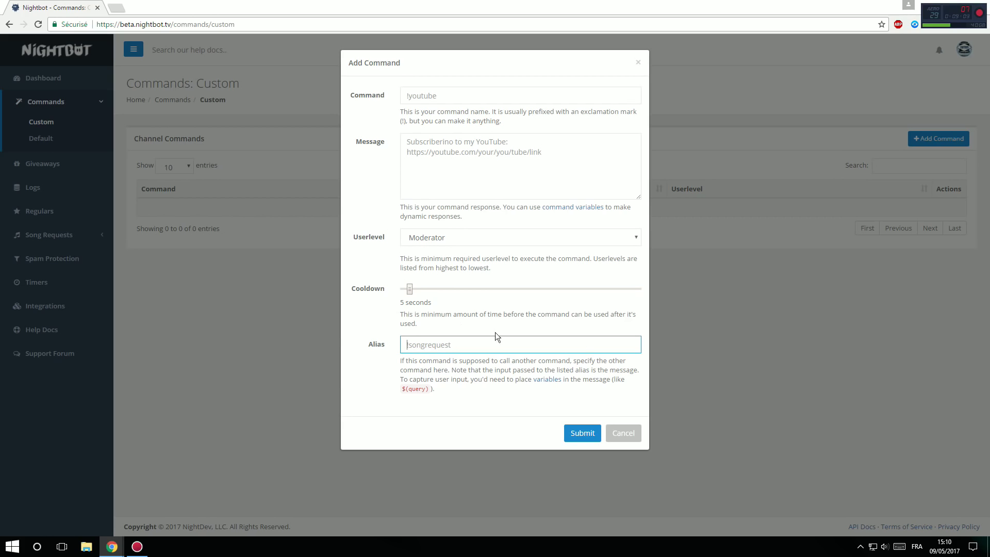
pyautogui.click(634, 435)
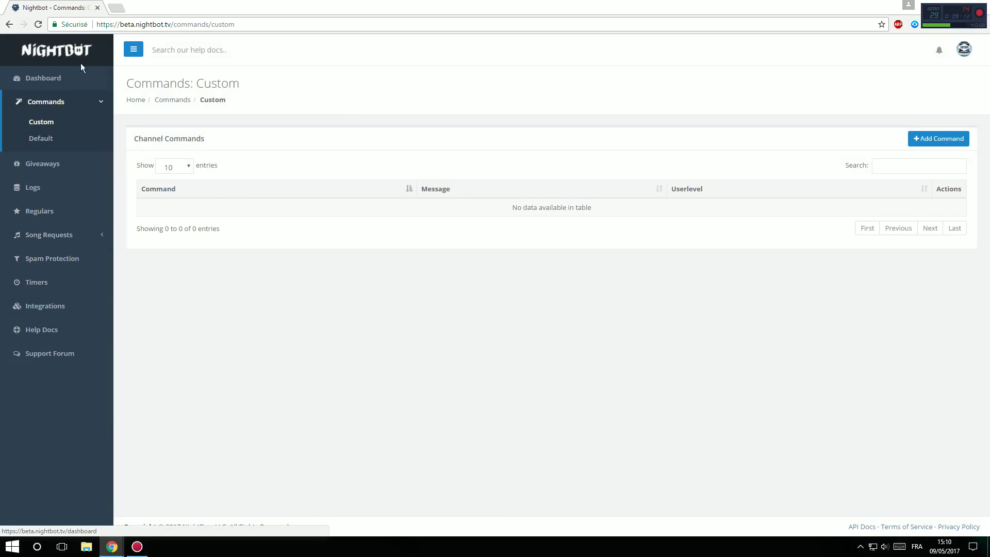
# Step: Return to the Dashboard to view the chat stats and recent timeouts
pyautogui.click(69, 82)
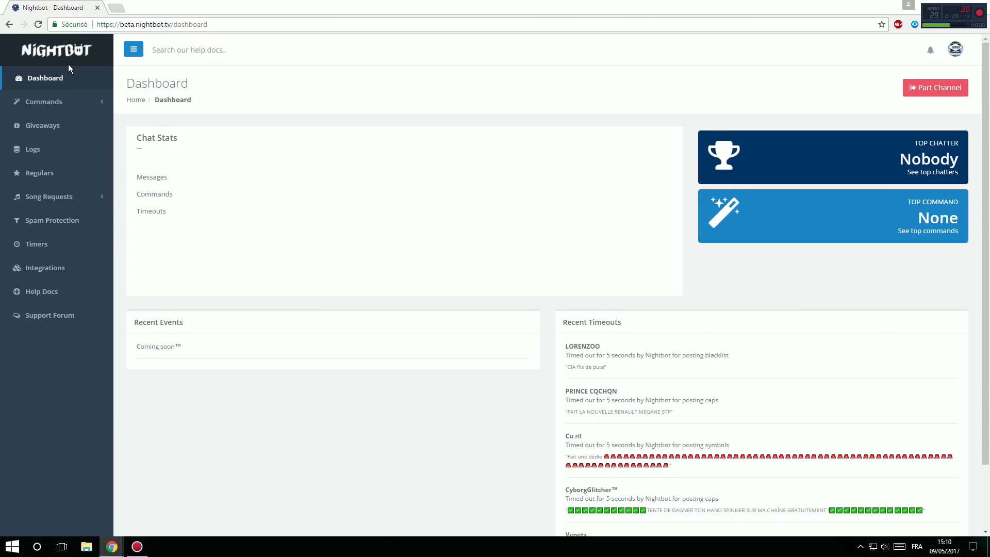